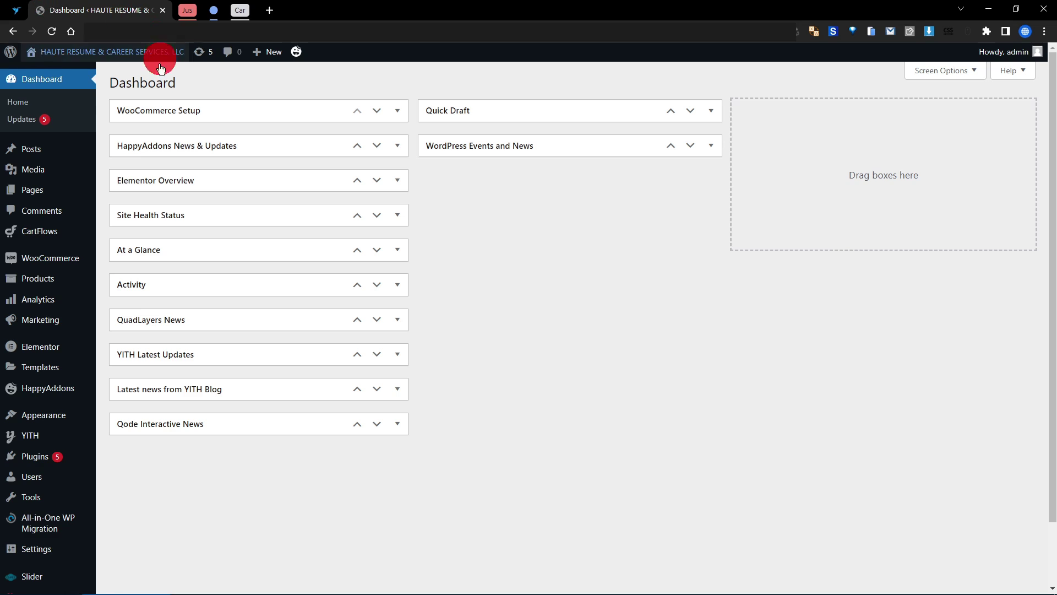
- Visit the site's home page, open it for editing in 10Web Builder, and close the extra Dashboard tab
click(60, 71)
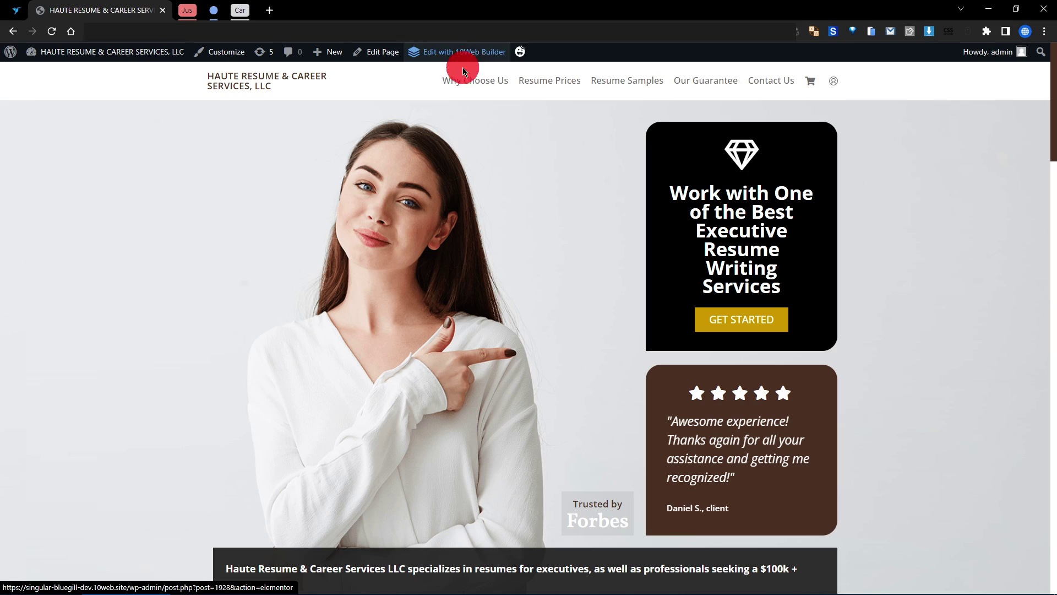
click(452, 55)
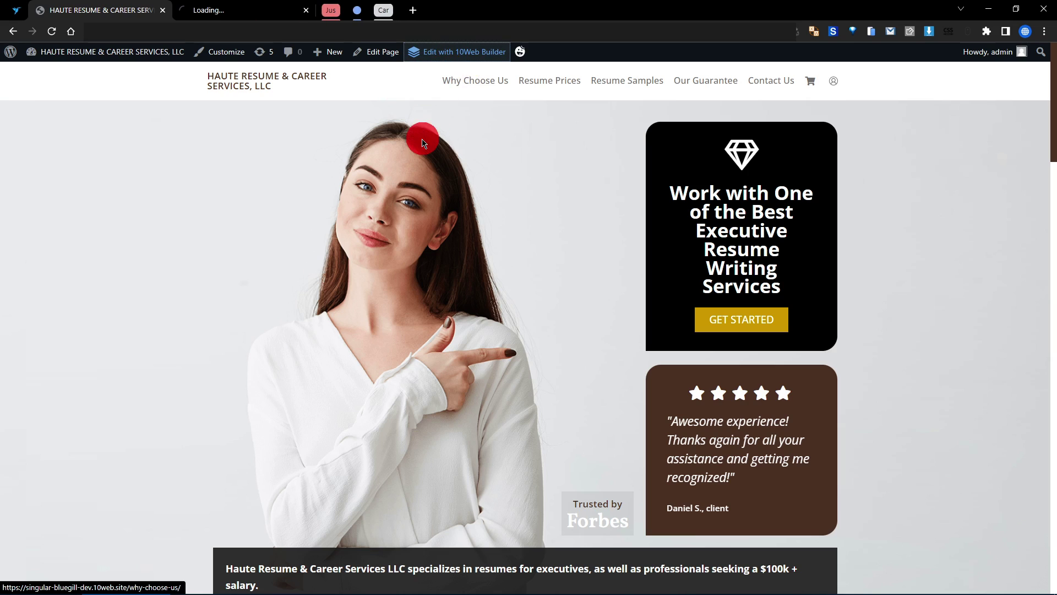
click(234, 4)
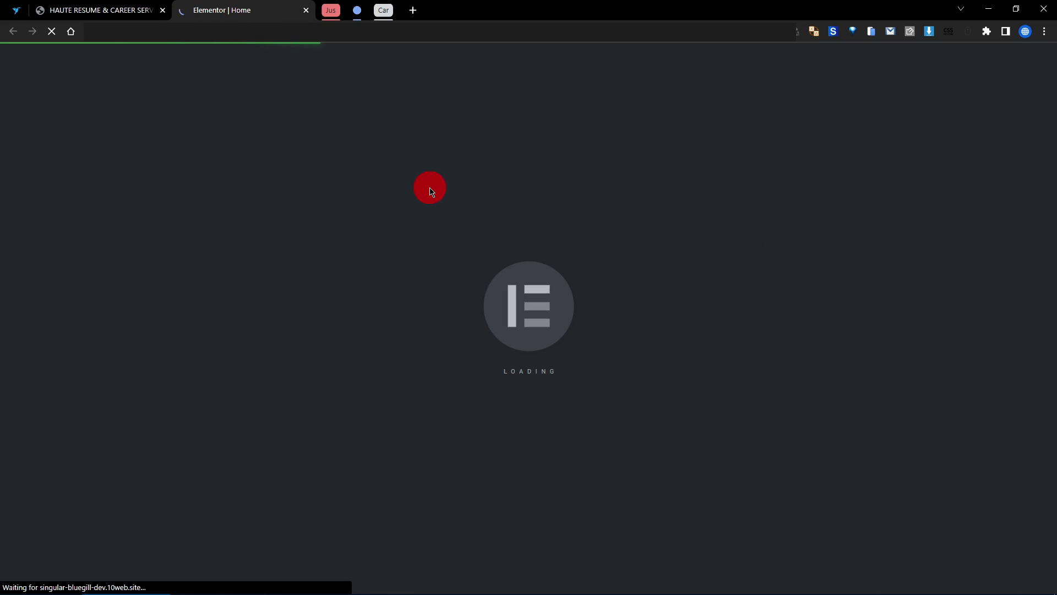
click(101, 6)
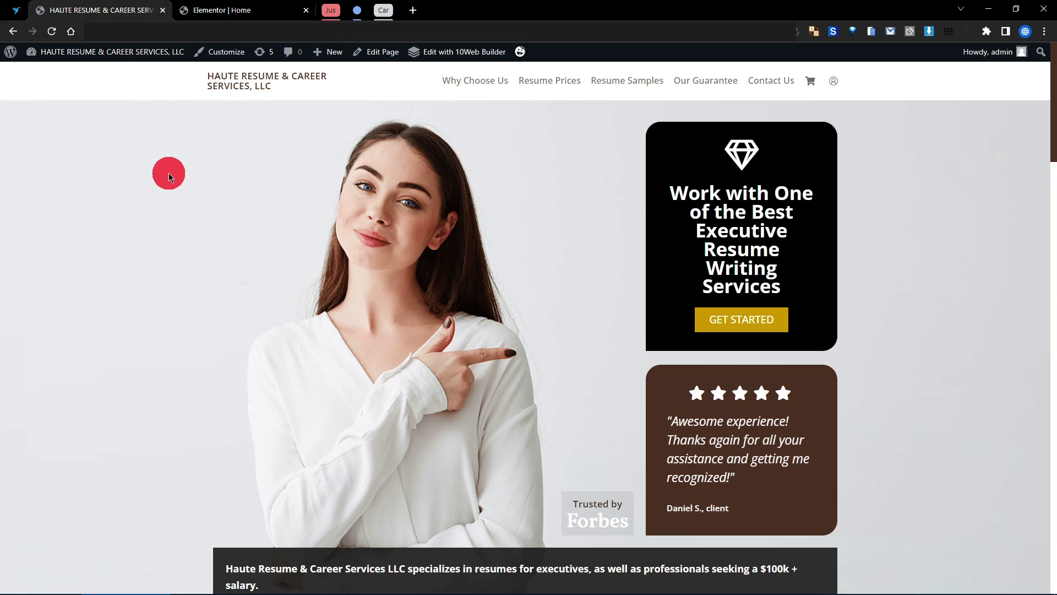
click(248, 5)
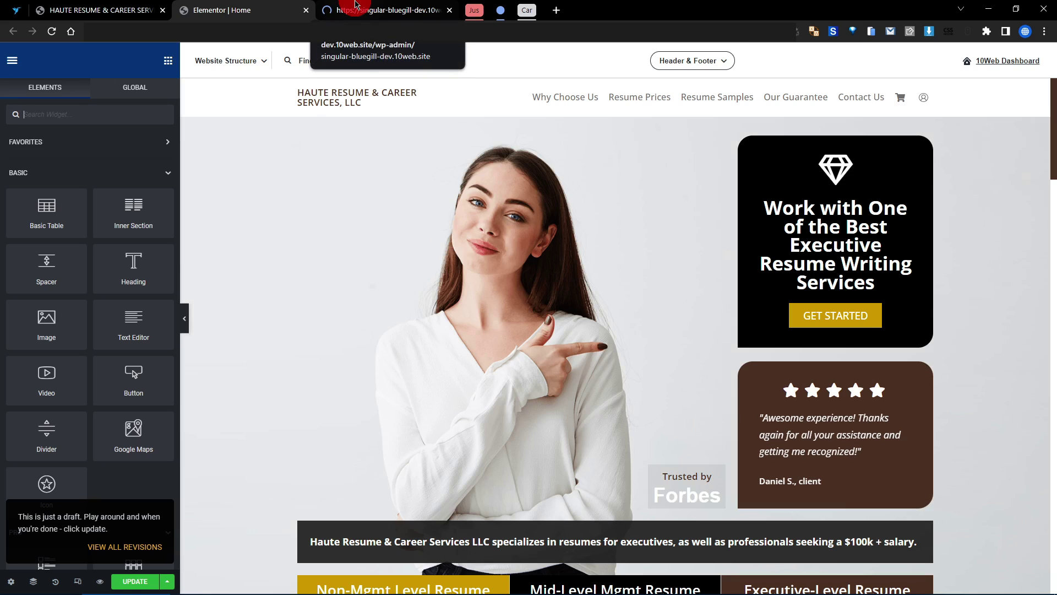
click(355, 5)
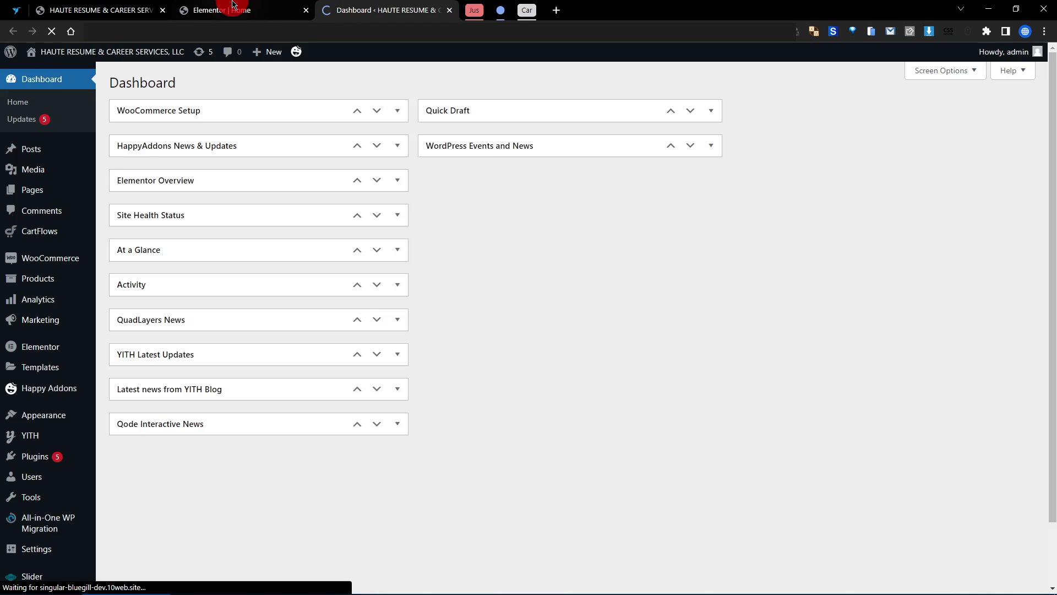
click(237, 8)
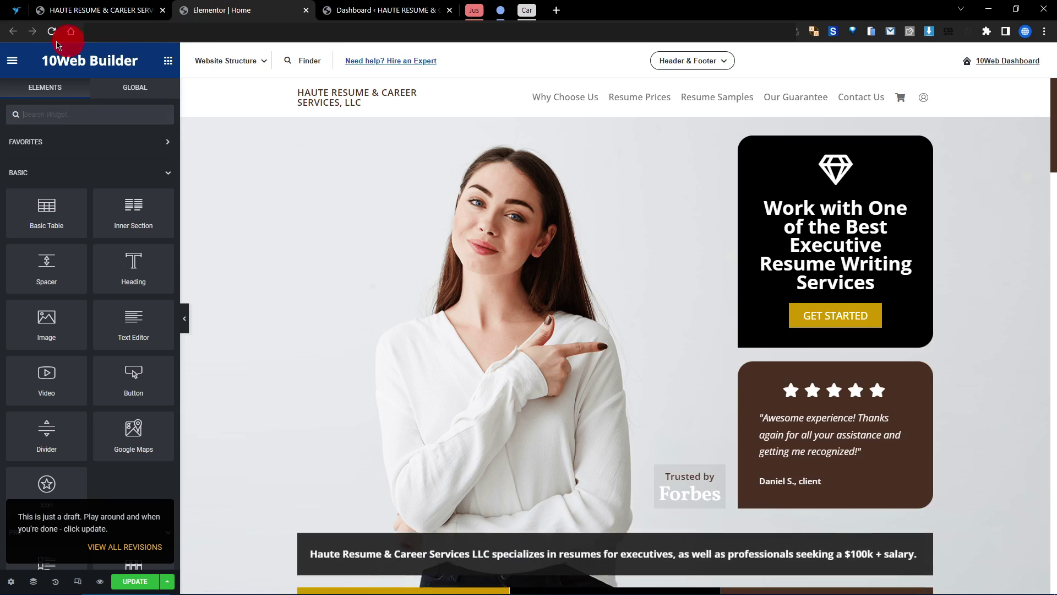
middle_click(362, 6)
- Look through the home page's hero, resume pricing tables, guarantee banner and testimonials in the editor
scroll(548, 306, down, 4)
scroll(548, 306, up, 4)
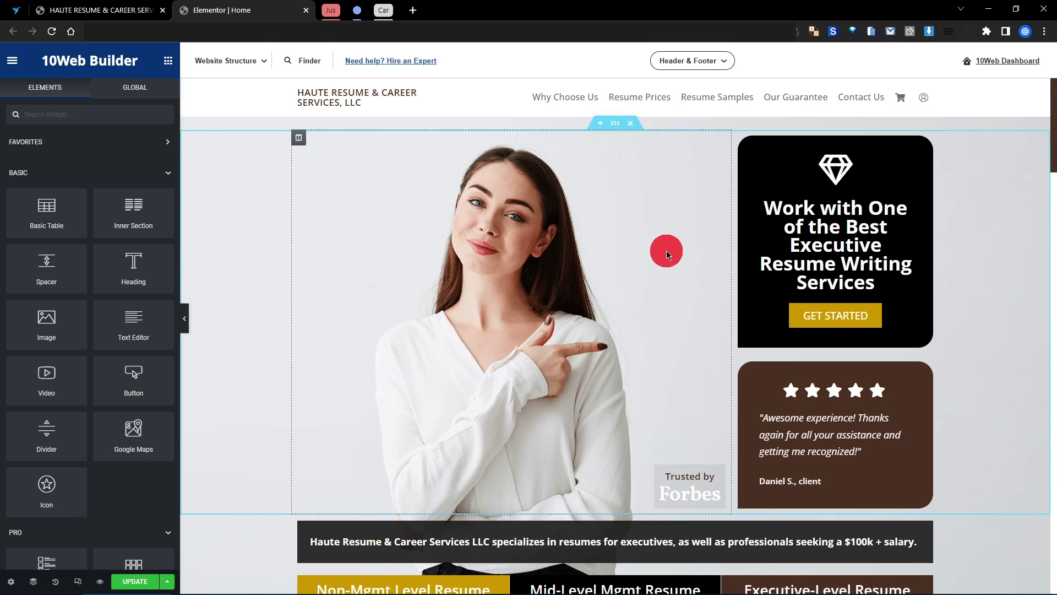
scroll(666, 250, down, 4)
scroll(666, 250, down, 3)
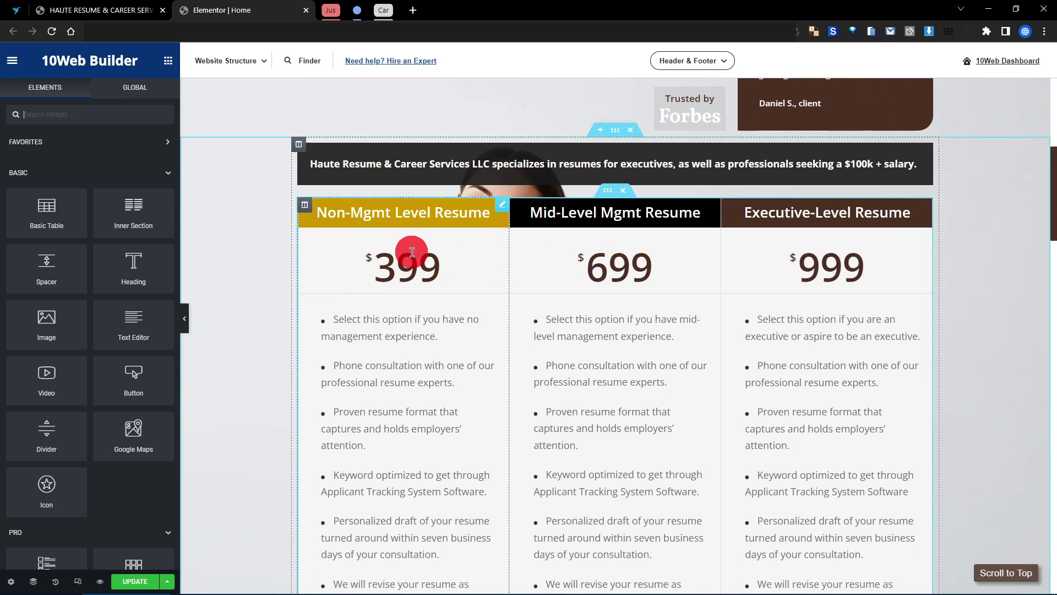
scroll(425, 255, down, 1)
scroll(425, 254, down, 2)
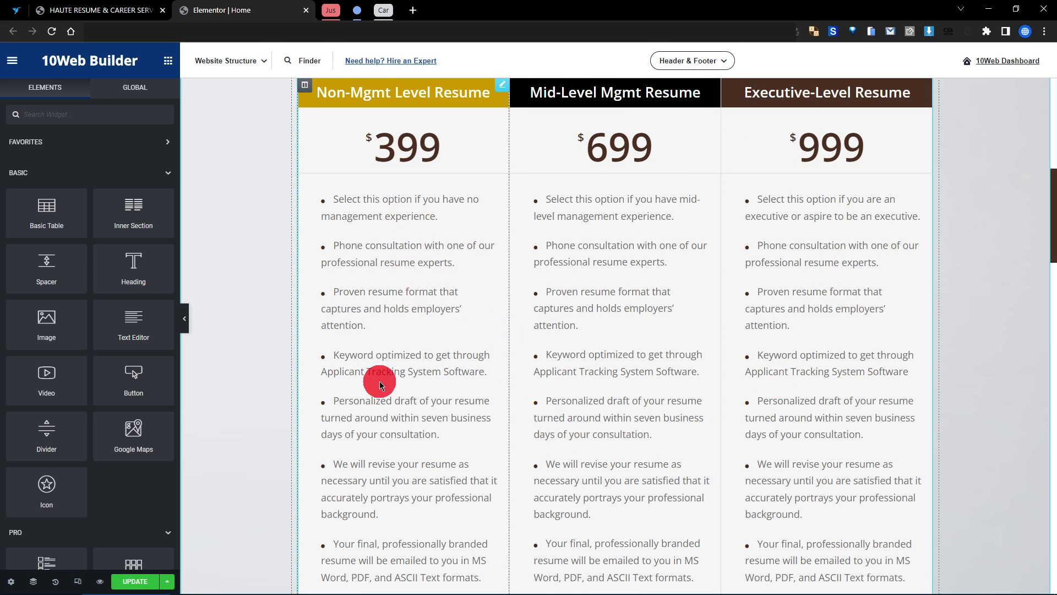
scroll(378, 379, down, 10)
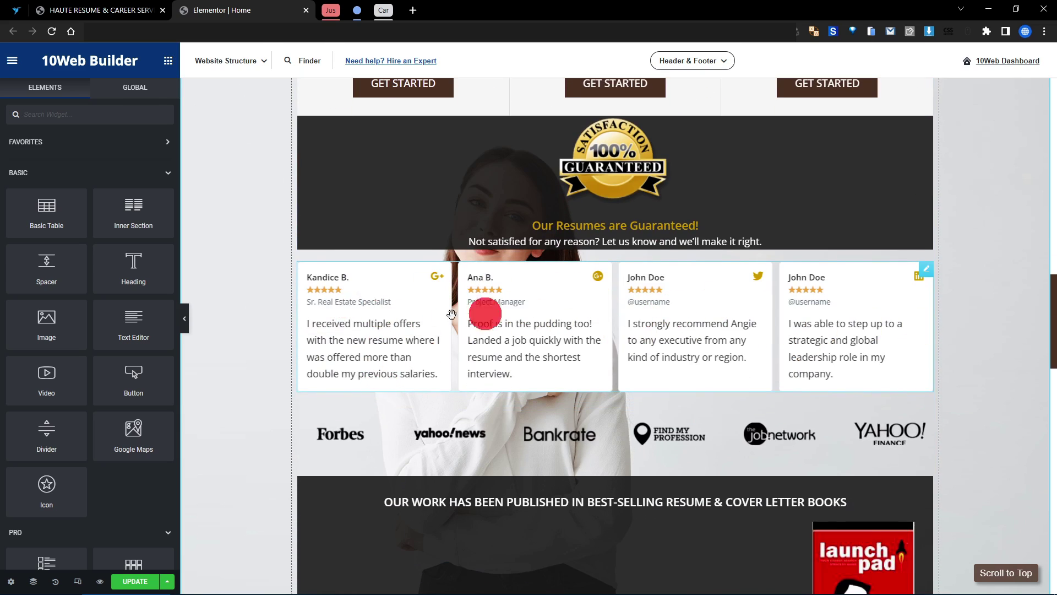
scroll(704, 290, up, 10)
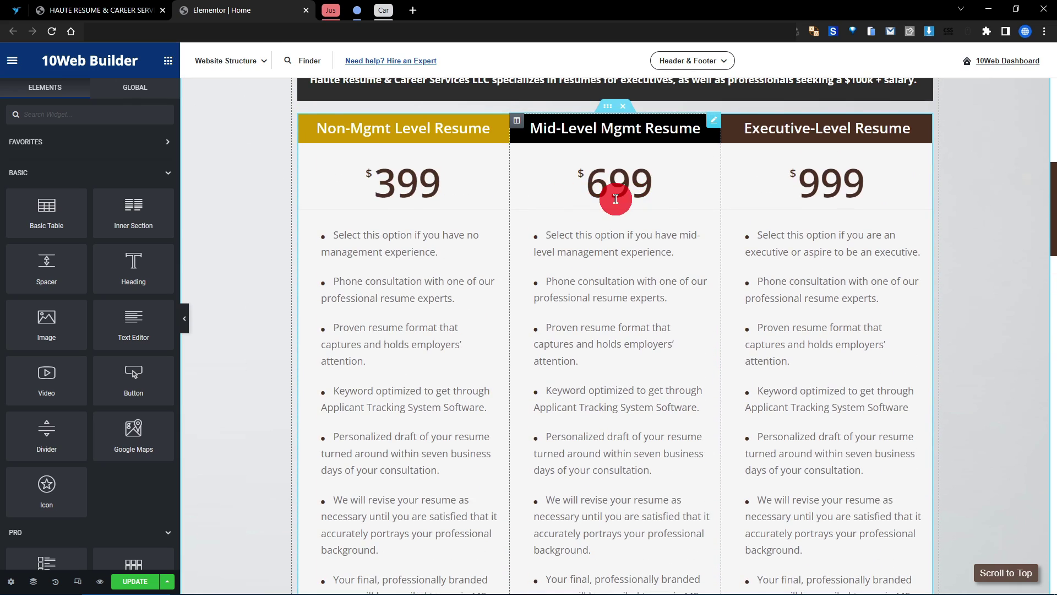
- Open the Mid-Level Mgmt Resume price table for editing and expand the style settings of its Features section
right_click(664, 151)
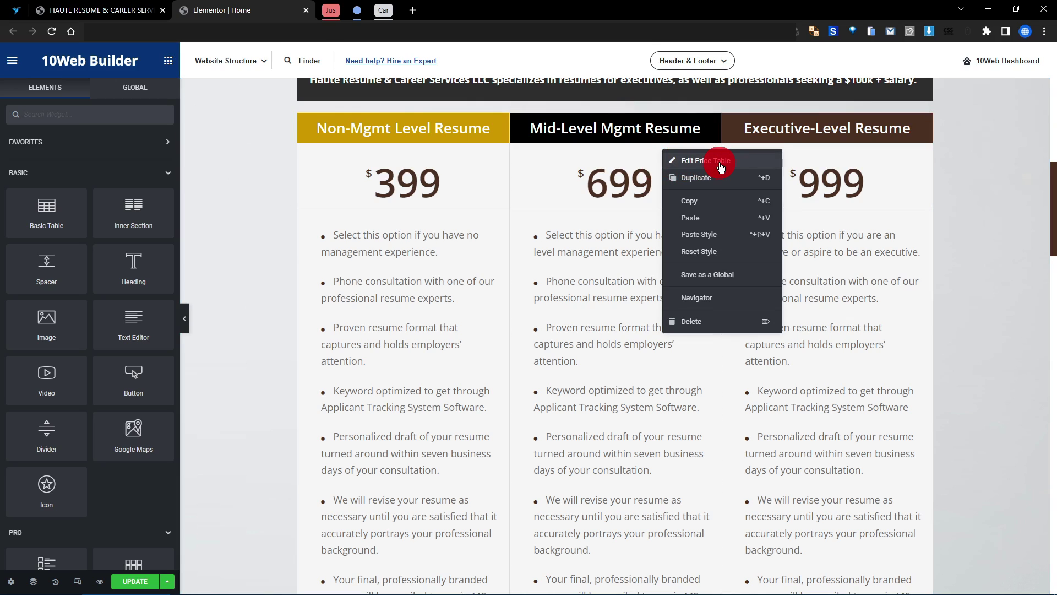
click(721, 167)
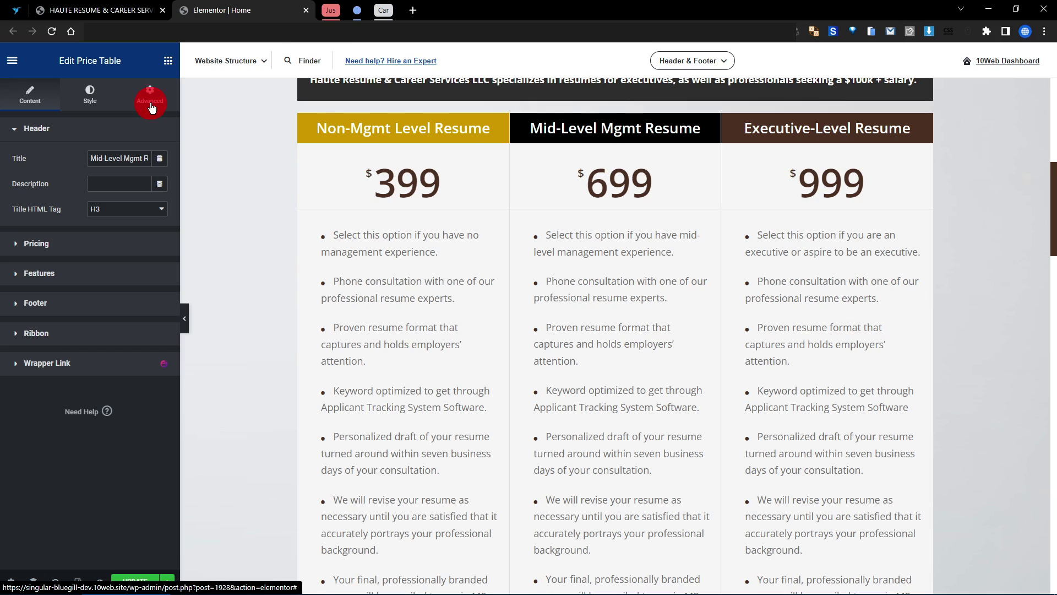
click(94, 97)
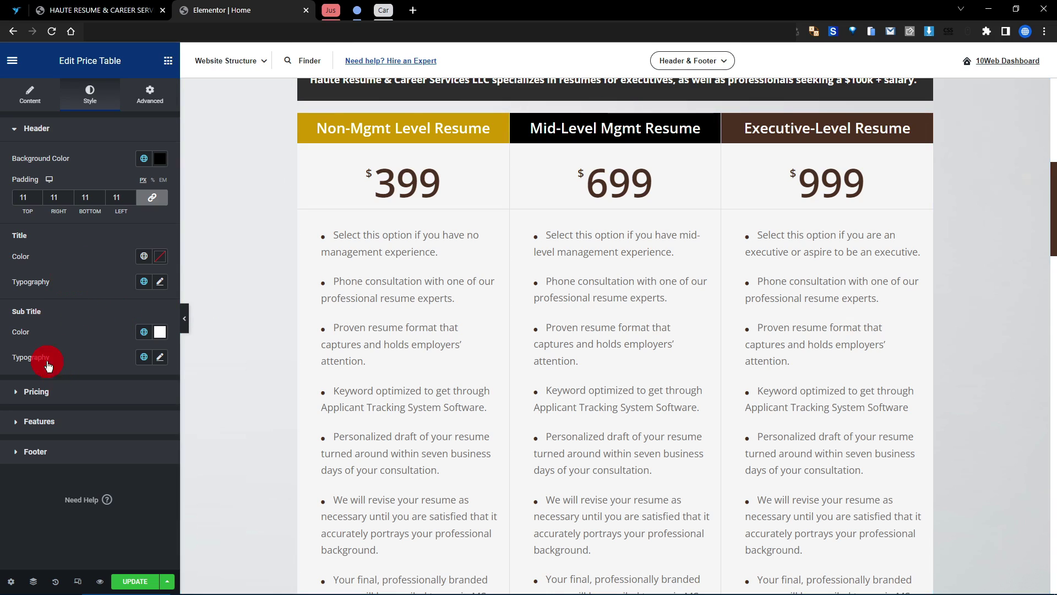
click(37, 128)
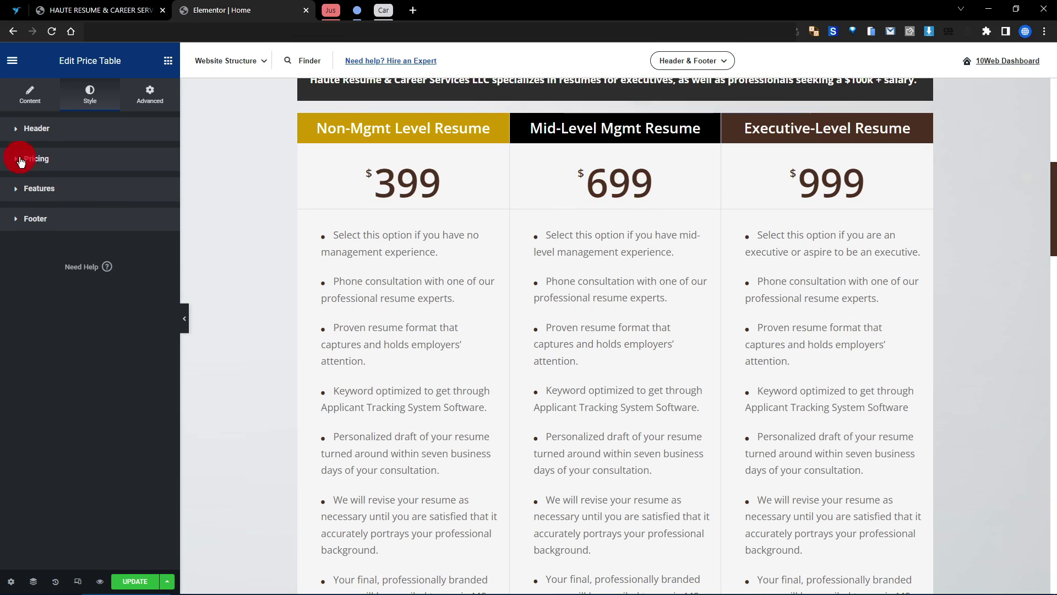
click(29, 194)
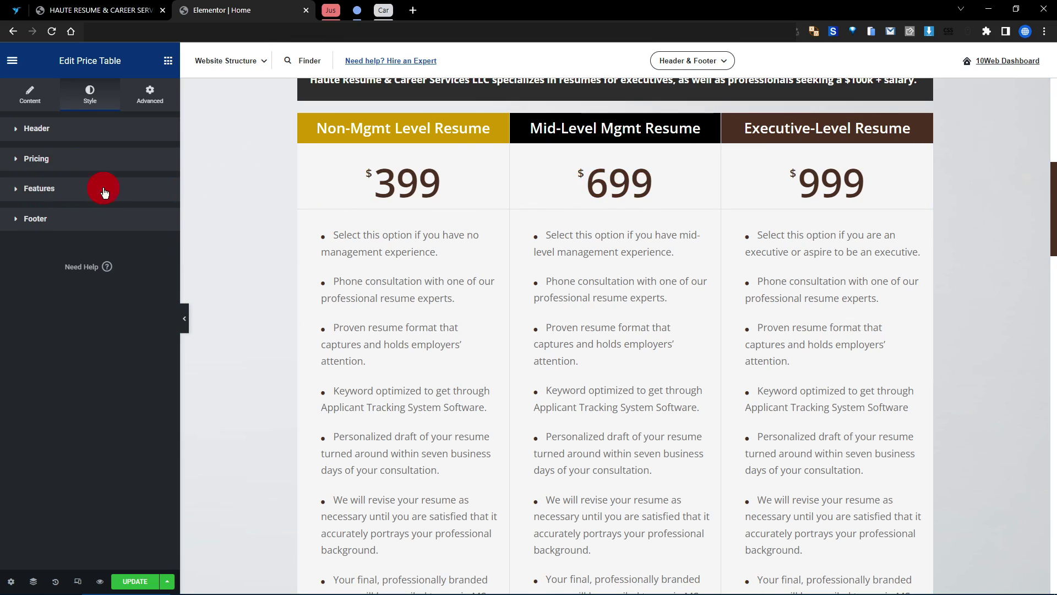
scroll(622, 209, down, 2)
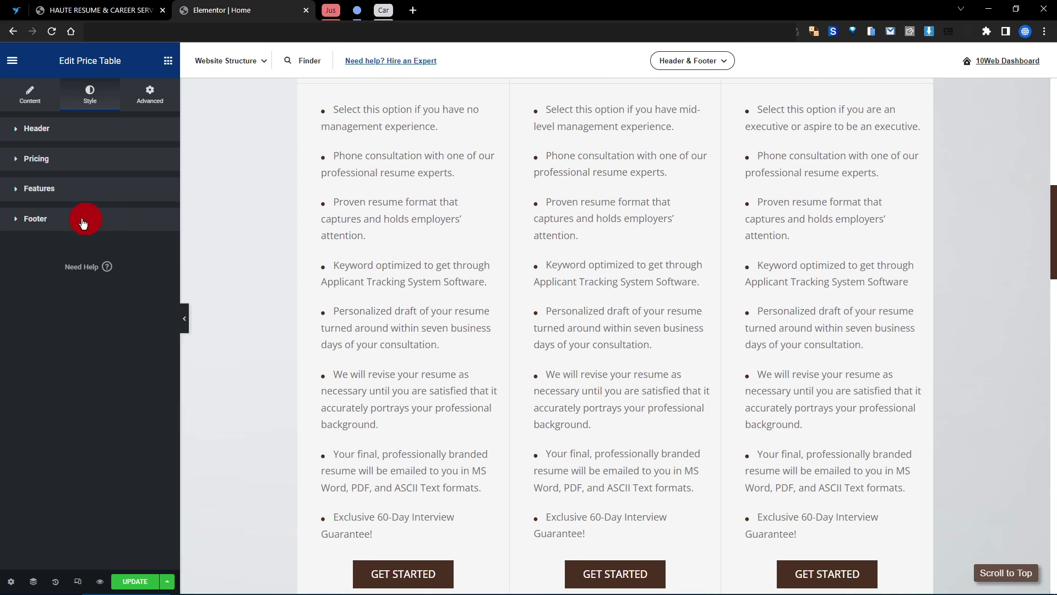
scroll(633, 275, down, 2)
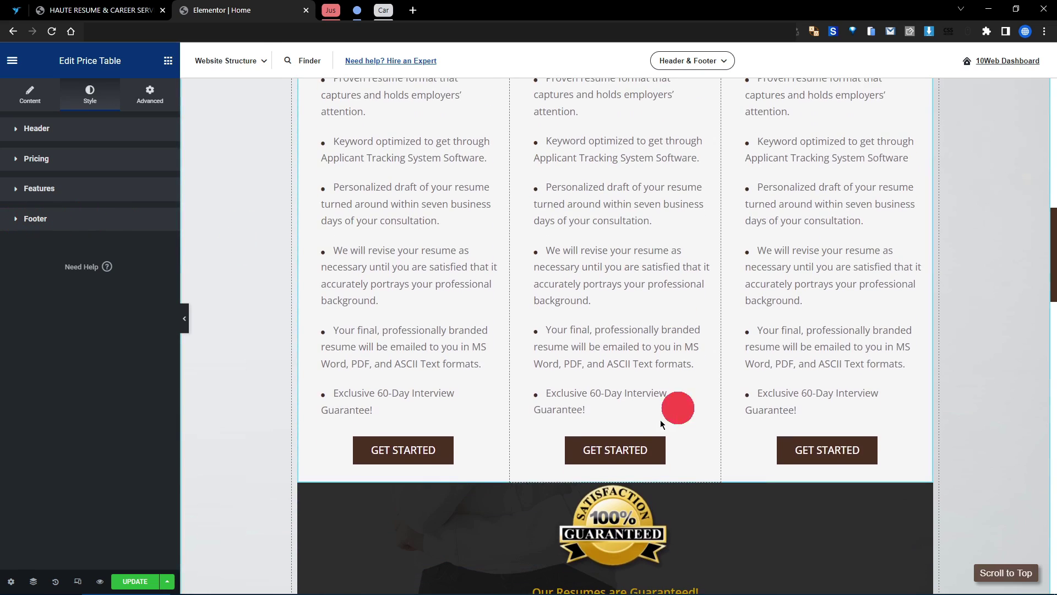
scroll(637, 245, up, 2)
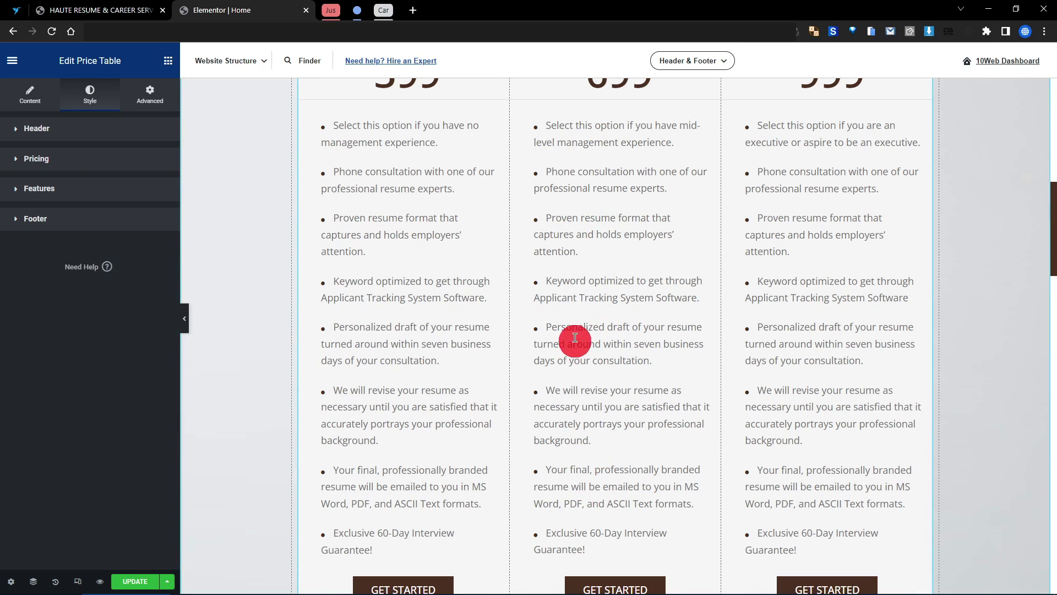
click(26, 193)
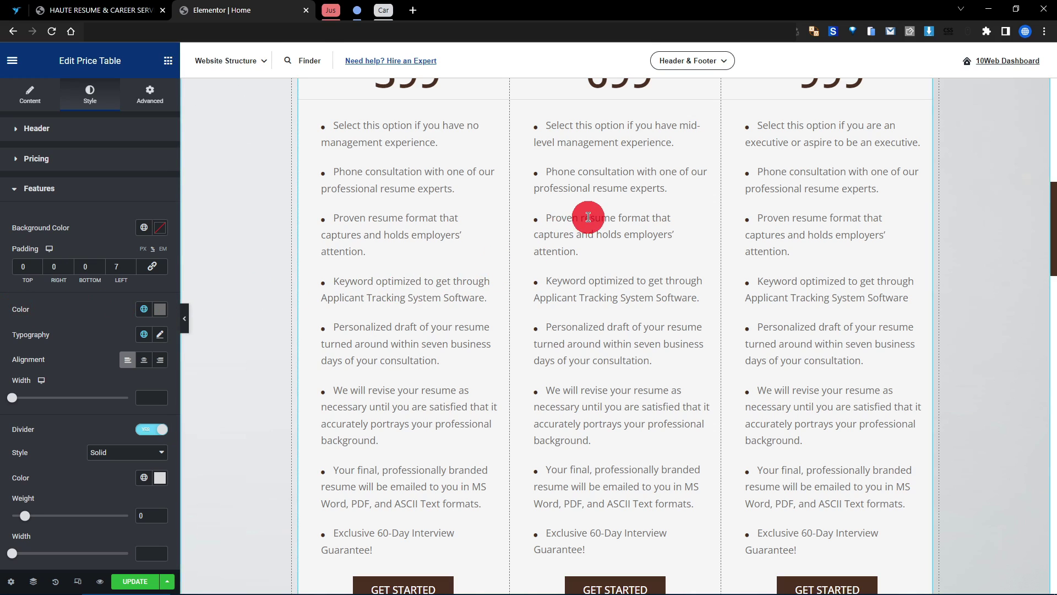
- Try custom red #E70808 and purple #7A08E7 on the features text and return it to the global Text color
click(158, 311)
click(134, 364)
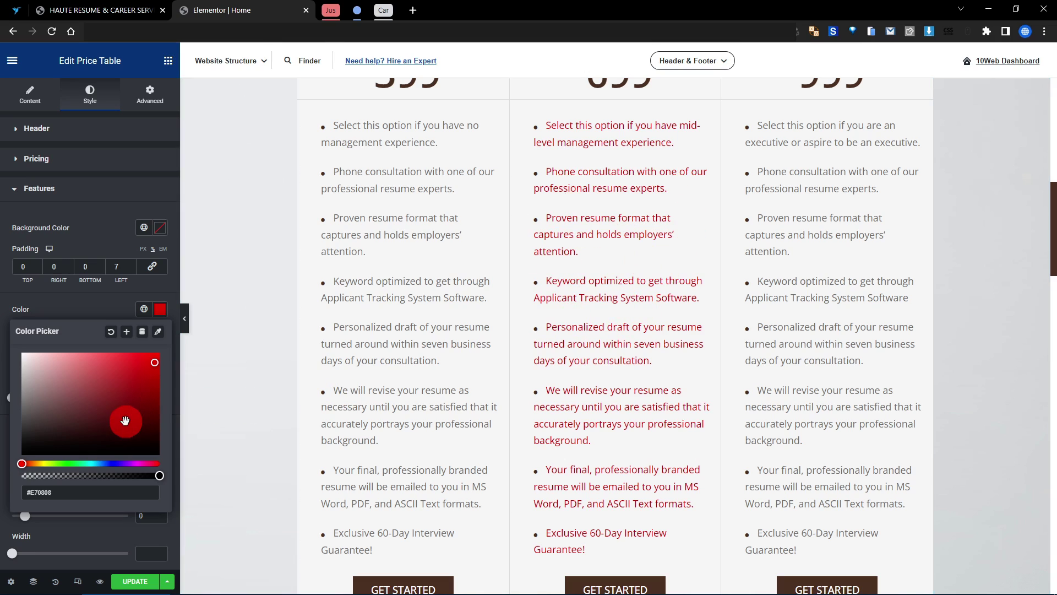
click(47, 463)
click(126, 463)
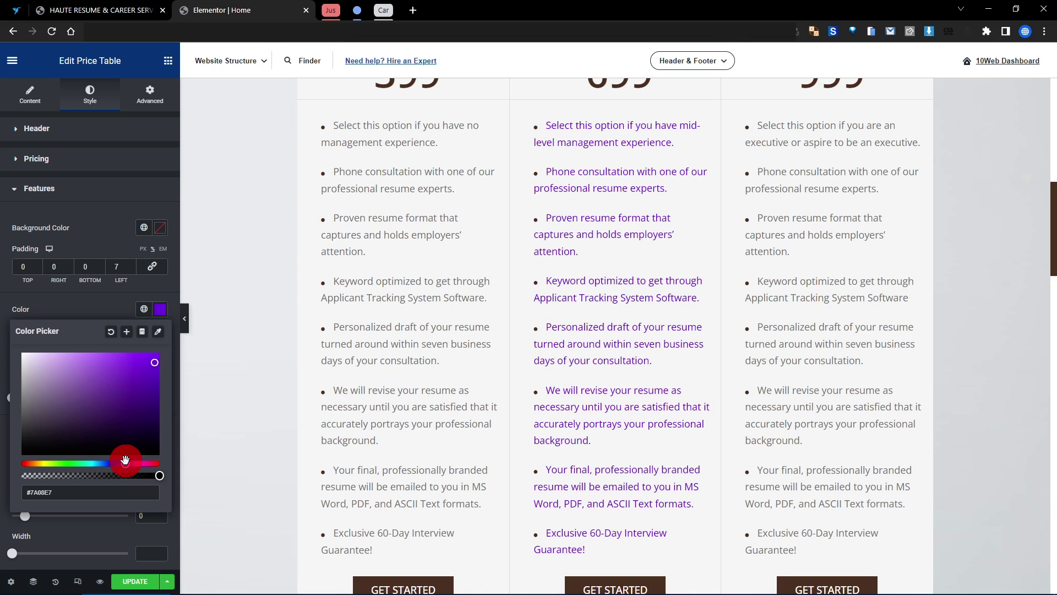
click(122, 286)
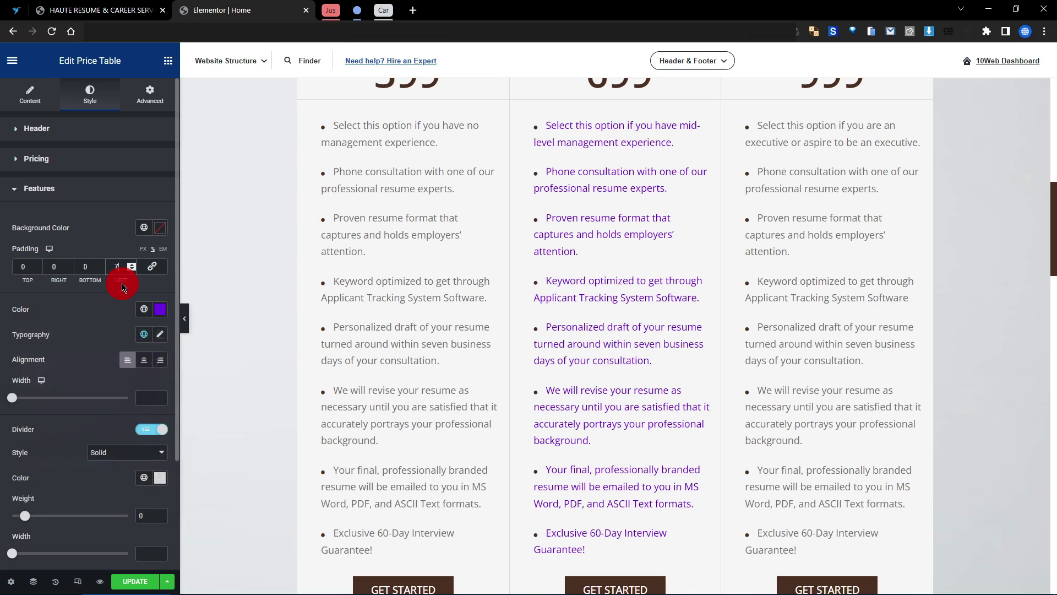
click(144, 311)
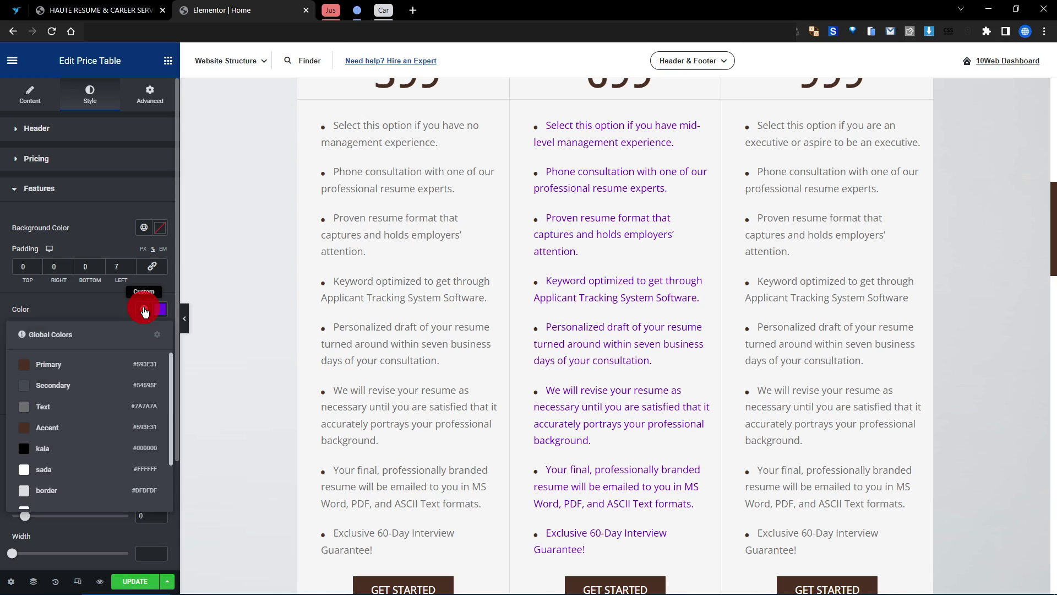
click(35, 410)
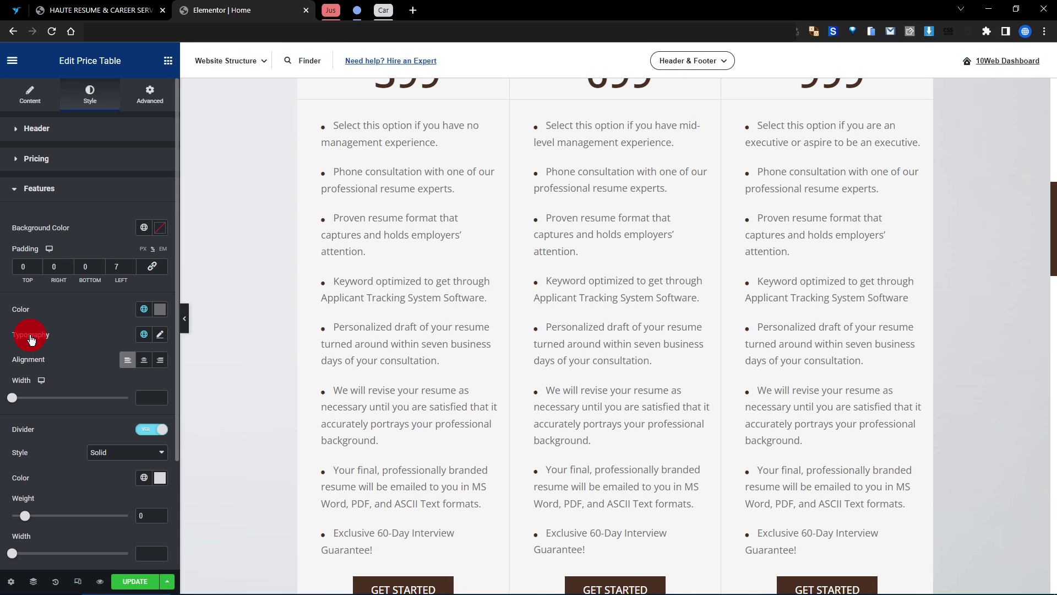
- Set the Mid-Level features text size to 16.2 px and center-align the features list
scroll(59, 329, down, 3)
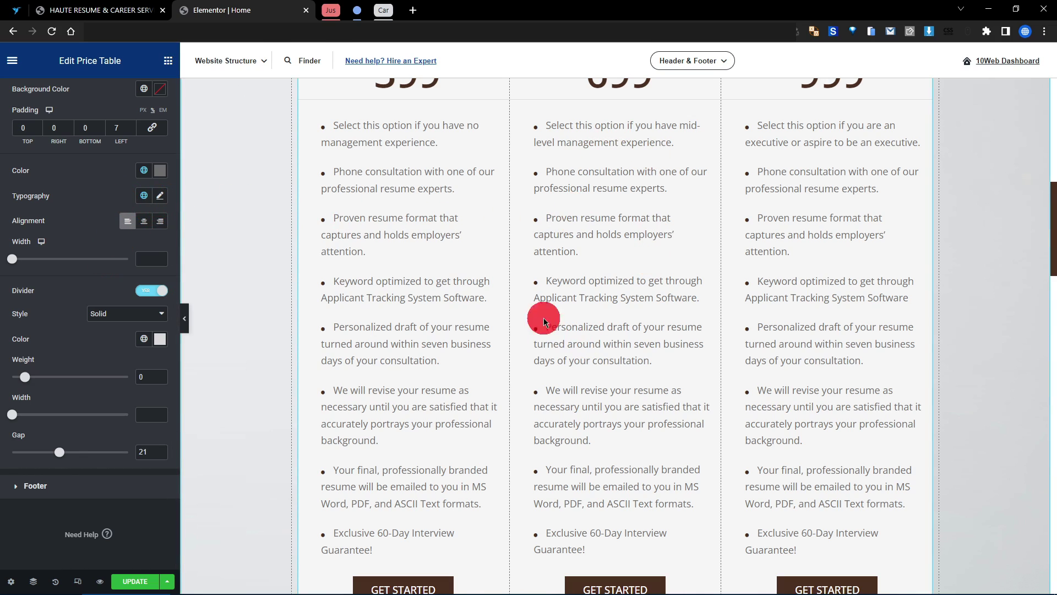
click(161, 199)
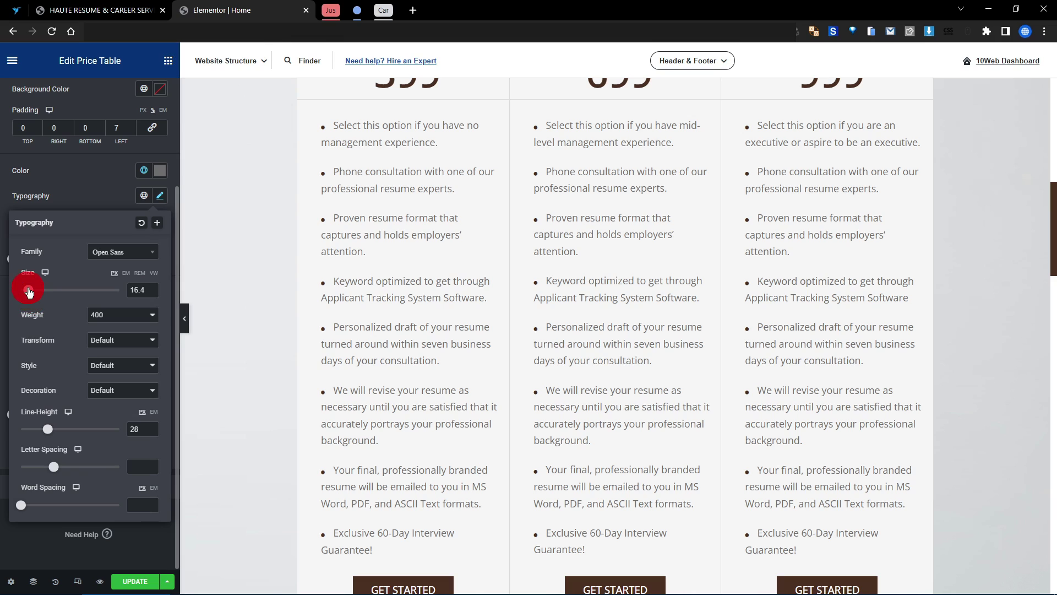
drag(29, 292, 31, 292)
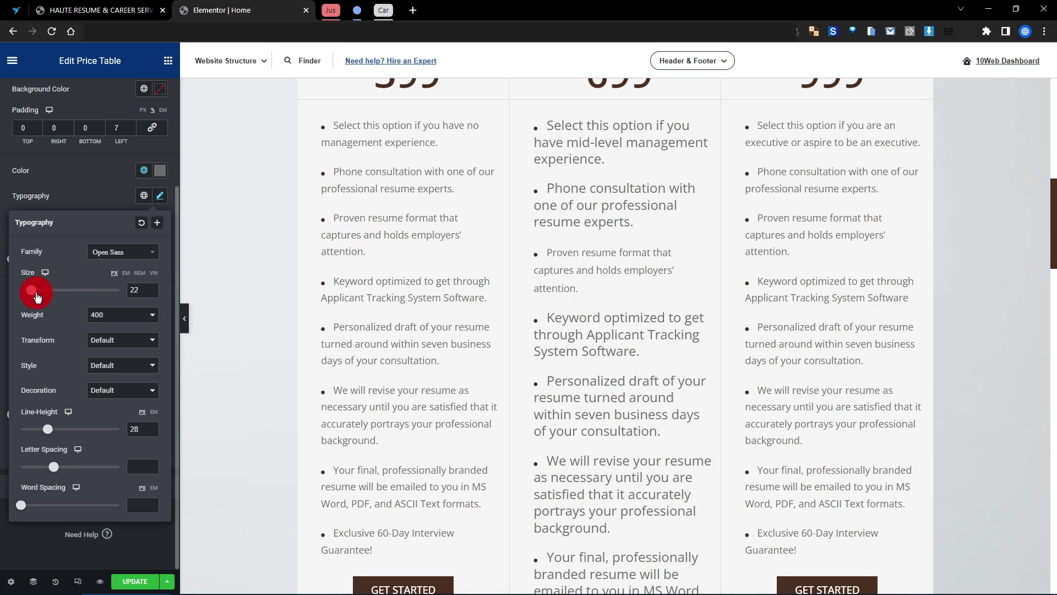
drag(31, 293, 40, 293)
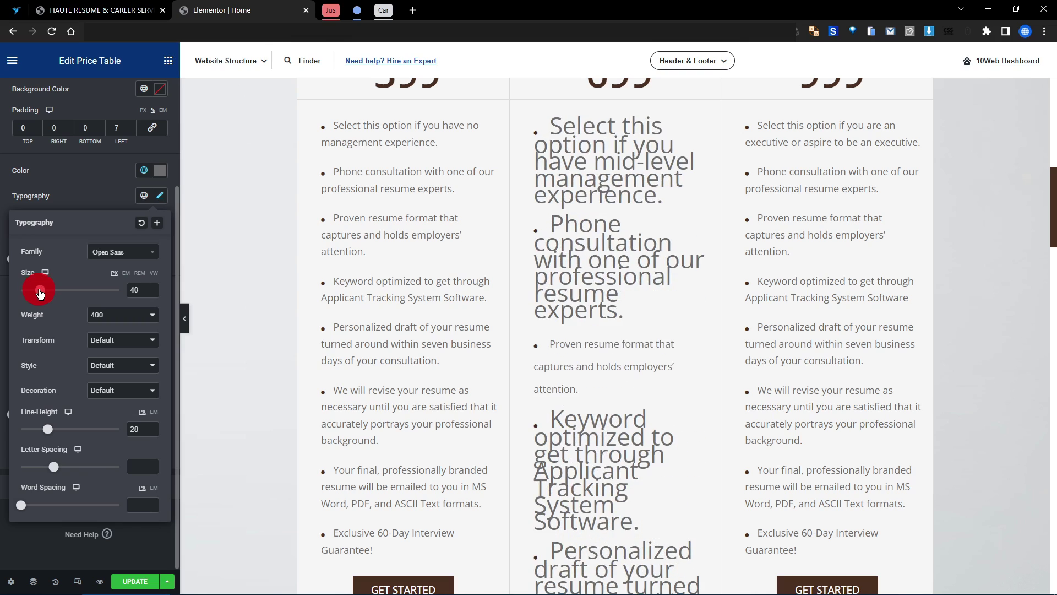
drag(158, 288, 117, 294)
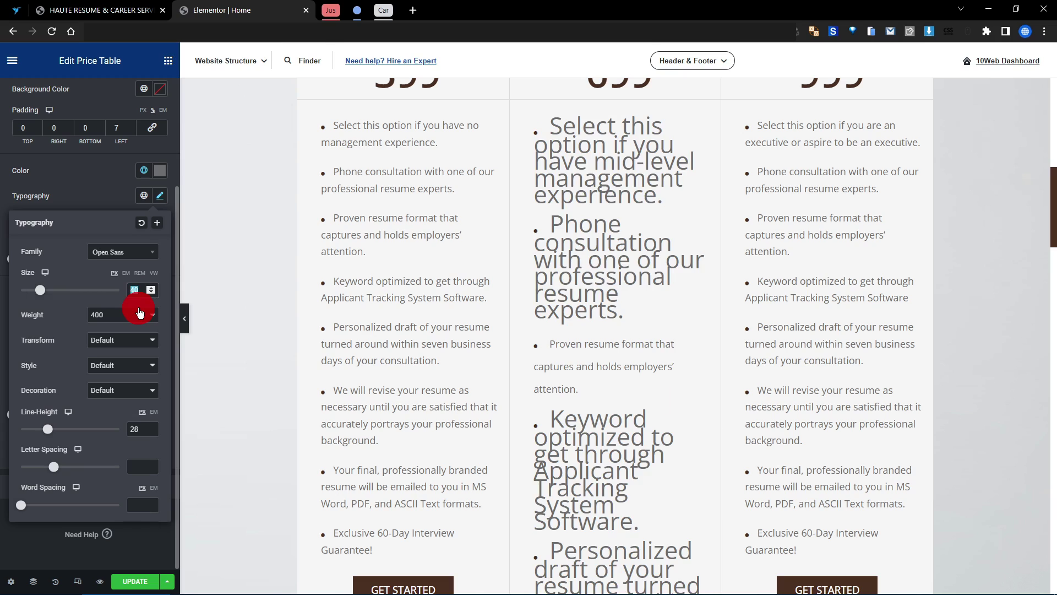
text(16.22)
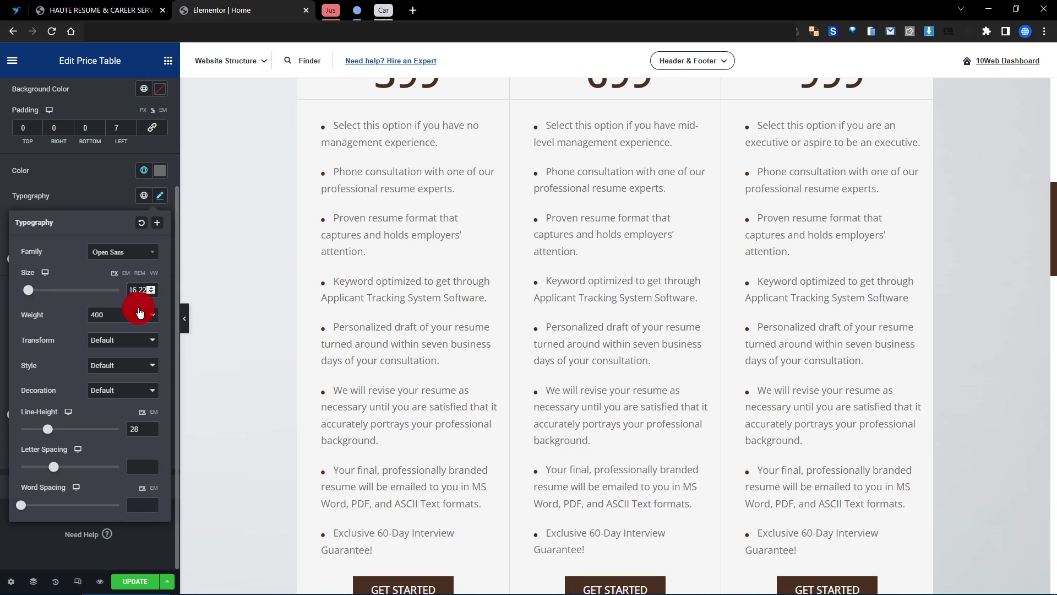
click(92, 227)
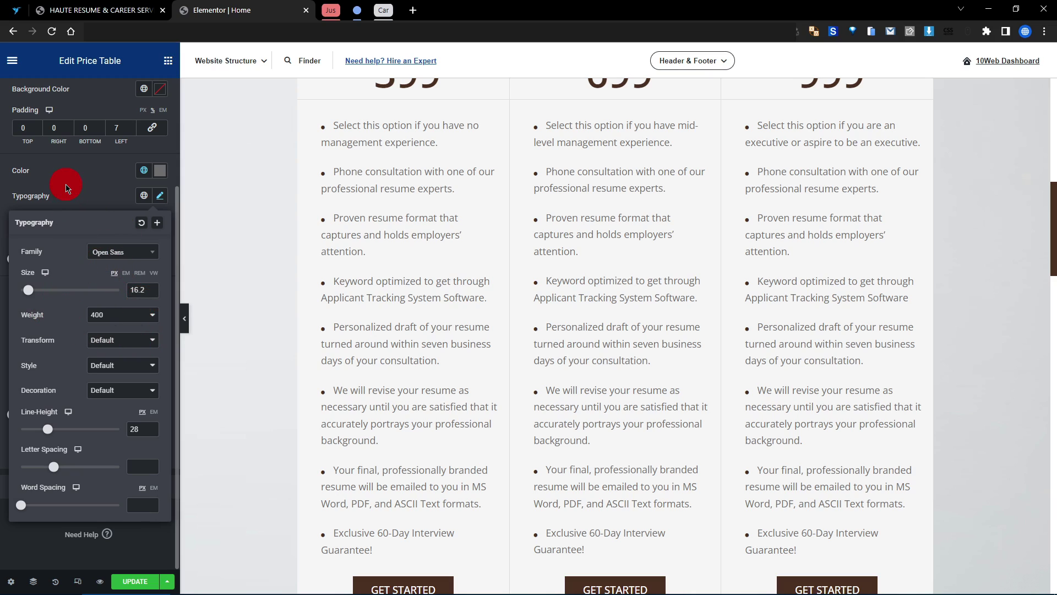
click(66, 188)
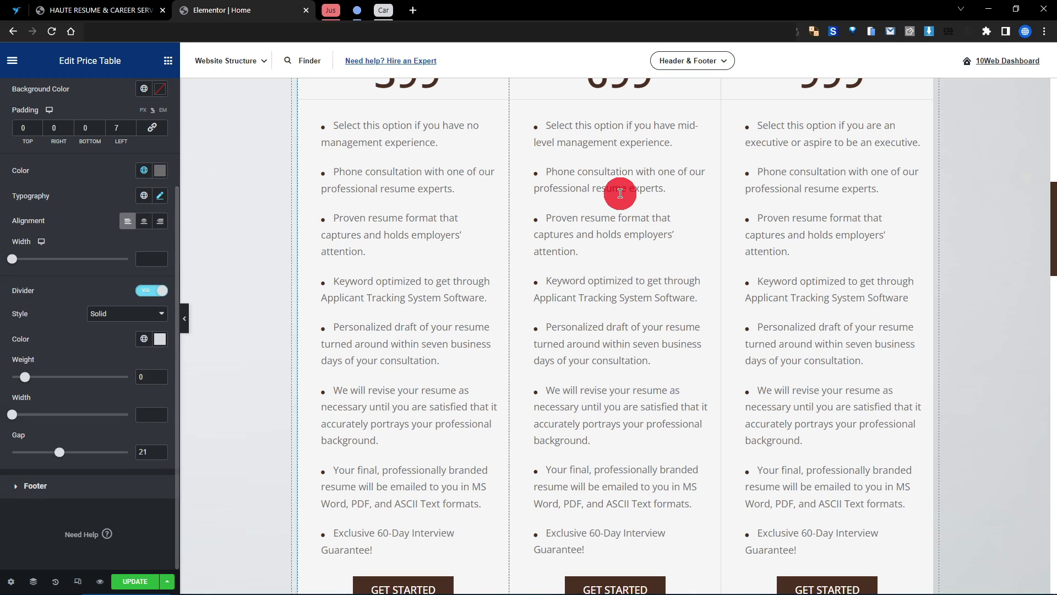
click(146, 222)
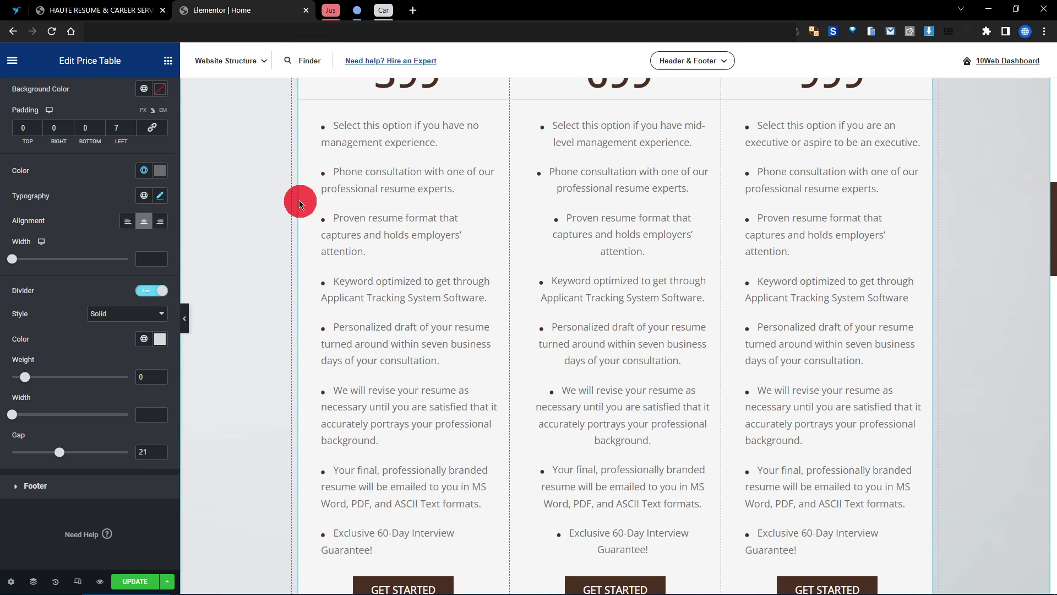
- Left-align the Mid-Level Mgmt Resume features list and expand the price table's Header style settings
click(128, 223)
scroll(110, 189, up, 3)
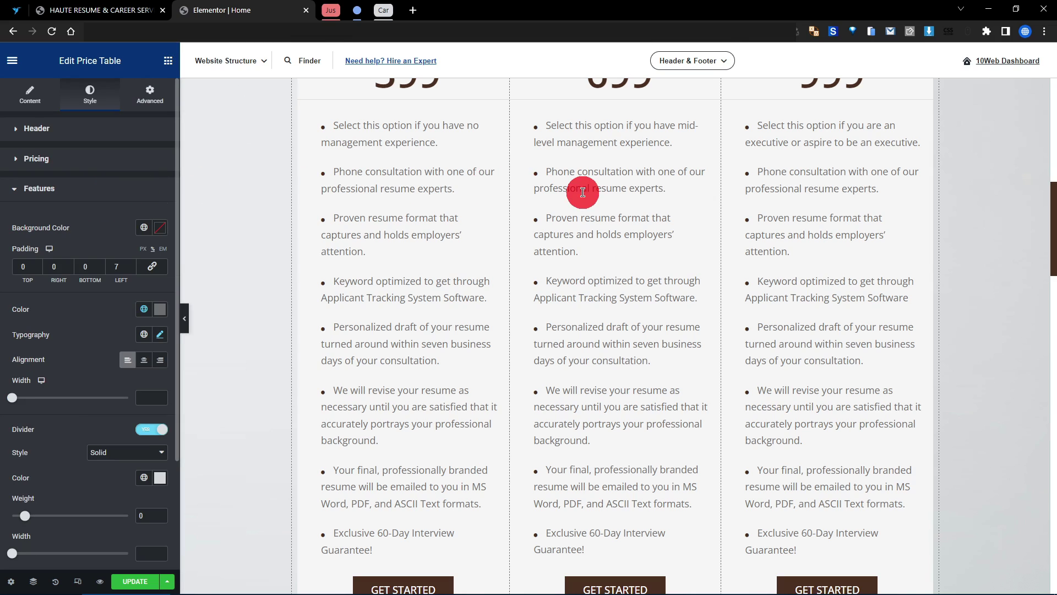
scroll(582, 192, up, 2)
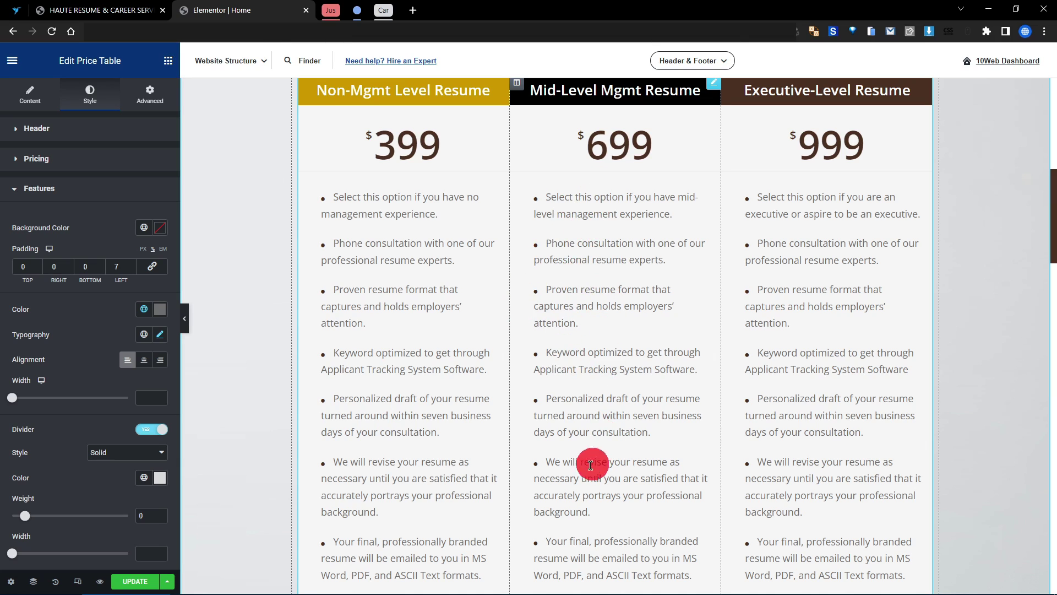
scroll(567, 172, up, 5)
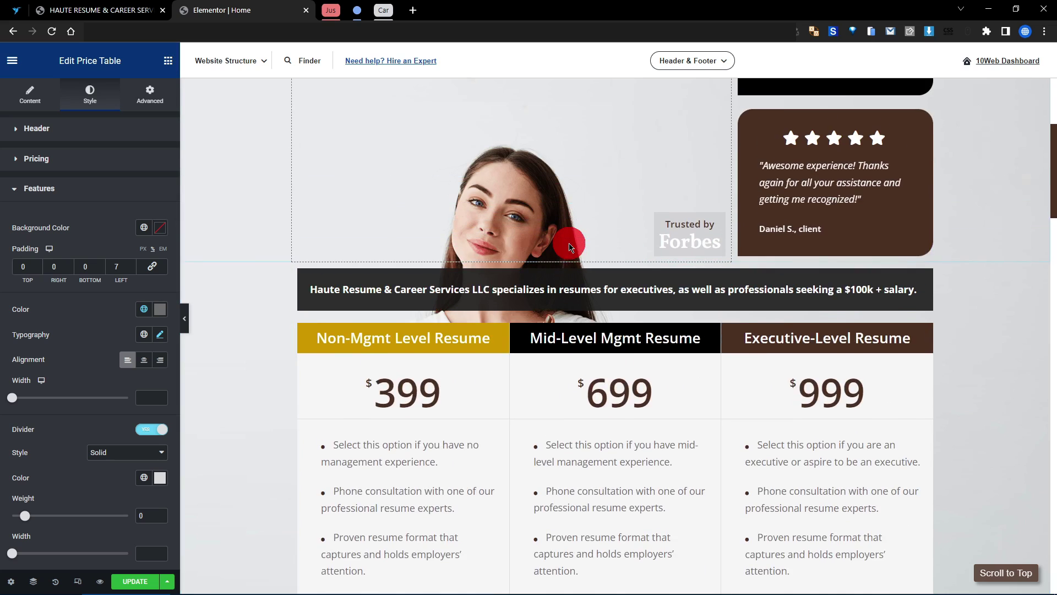
scroll(567, 243, down, 2)
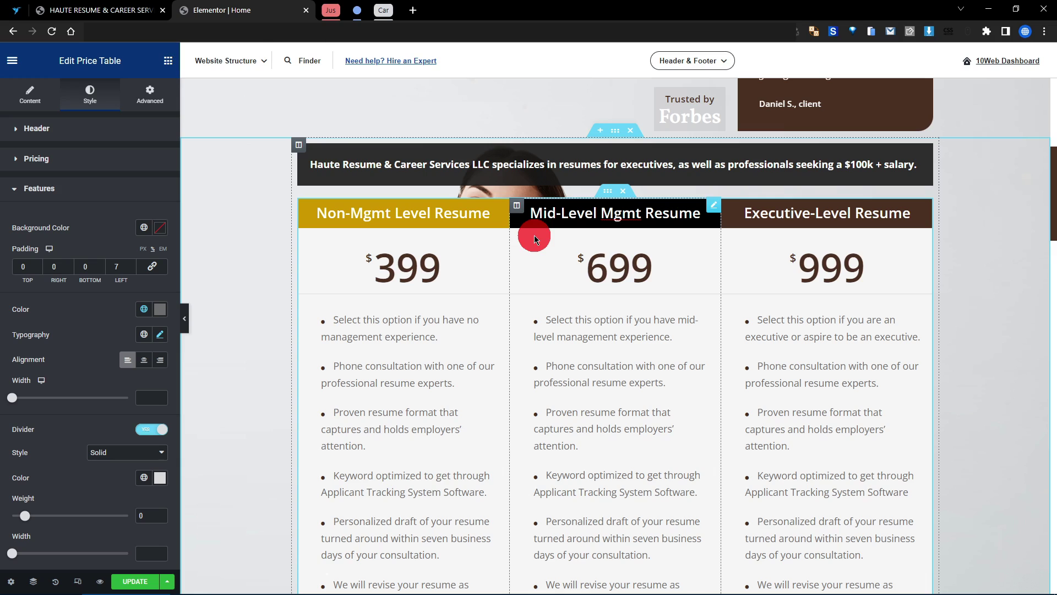
click(53, 131)
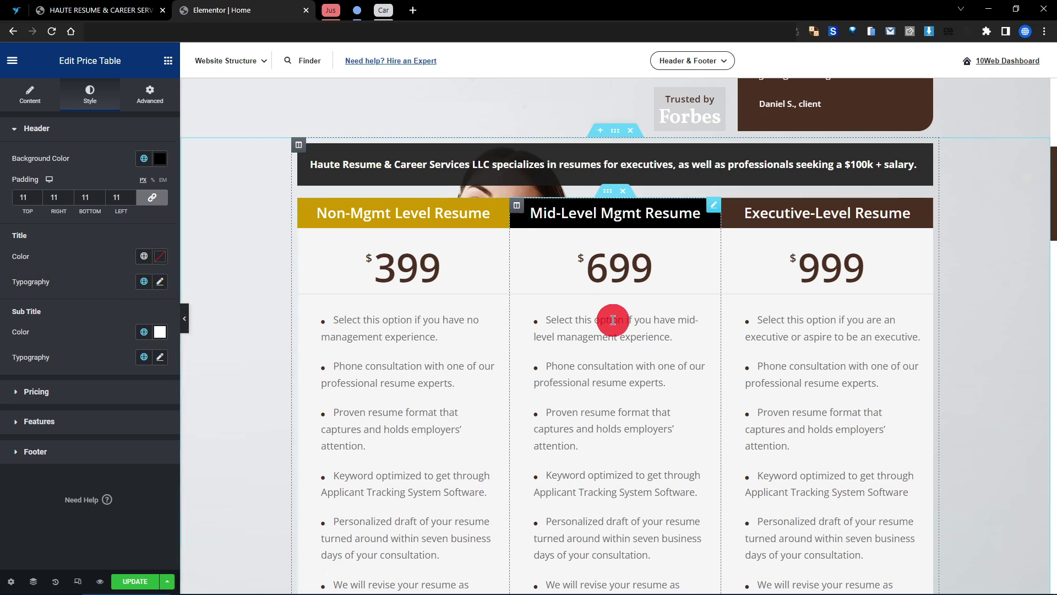
- Open the "A Sampling of Some of the Services We Offer" text block for editing and show its typography settings
scroll(614, 316, down, 2)
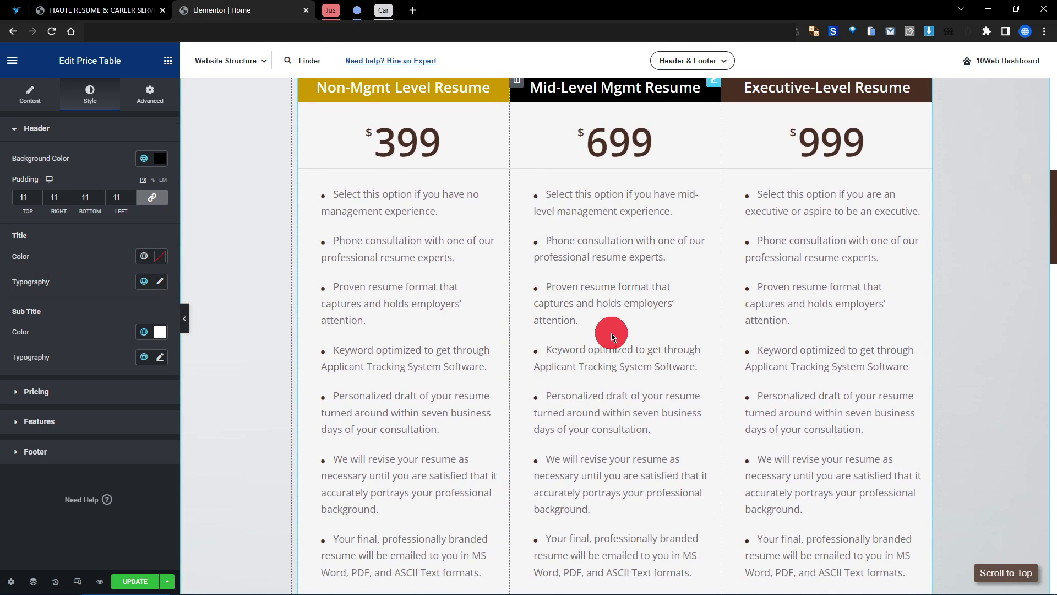
scroll(611, 330, up, 7)
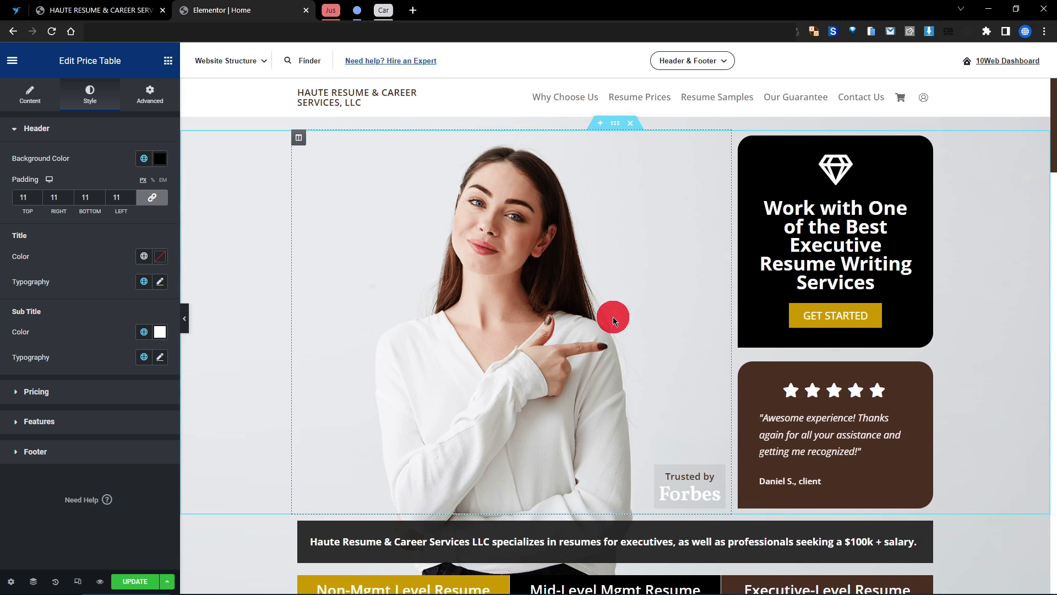
scroll(614, 317, down, 15)
scroll(615, 321, down, 7)
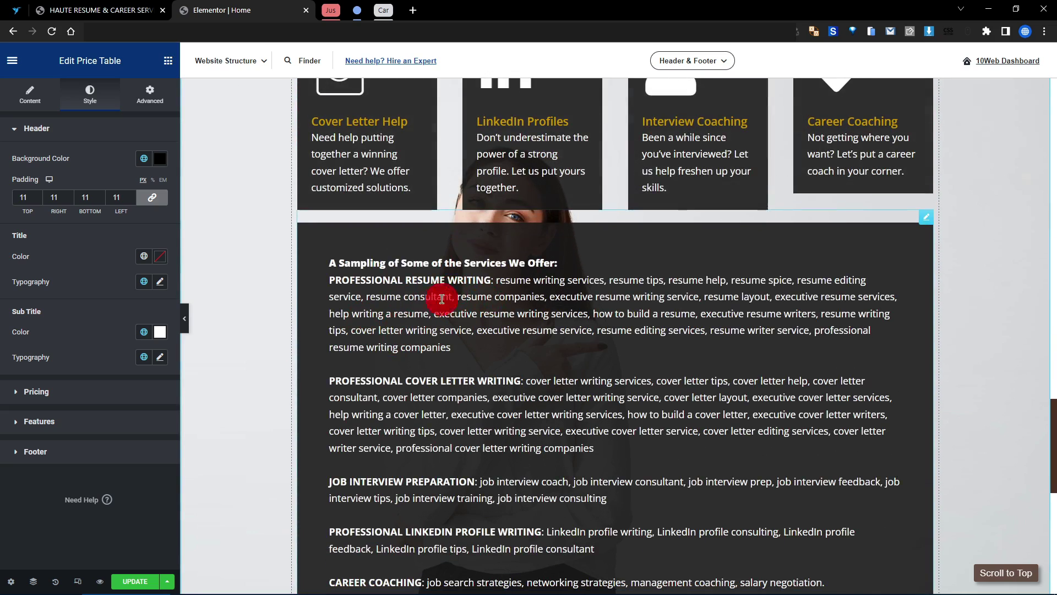
right_click(553, 300)
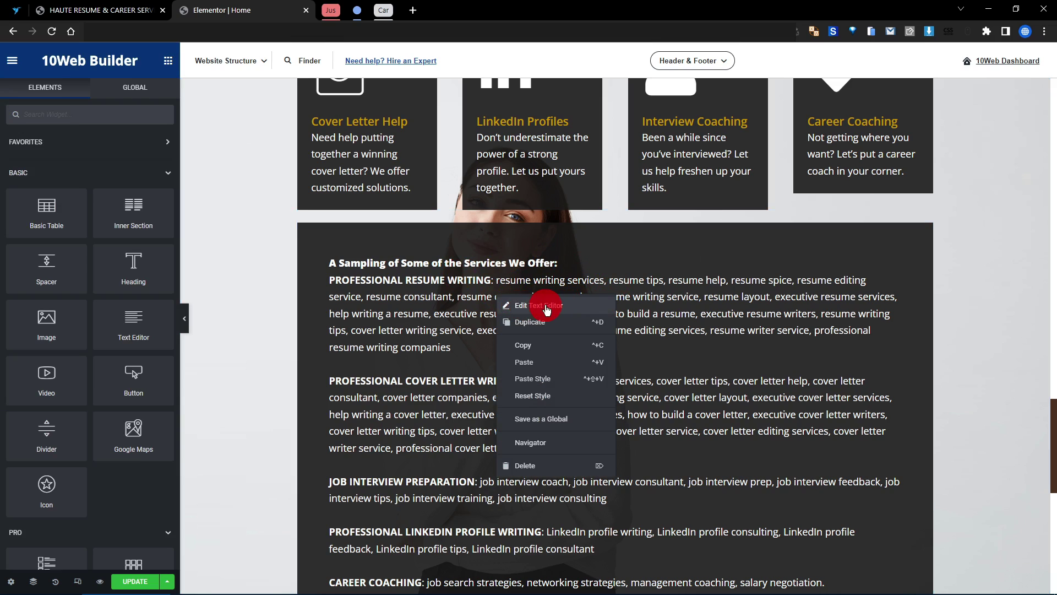
click(546, 307)
click(90, 99)
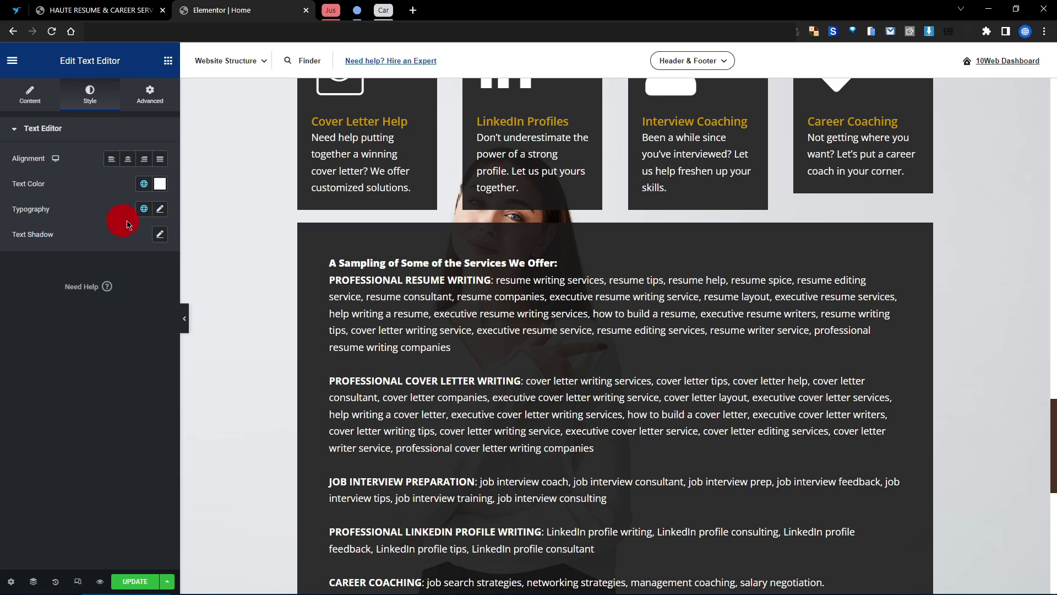
click(160, 211)
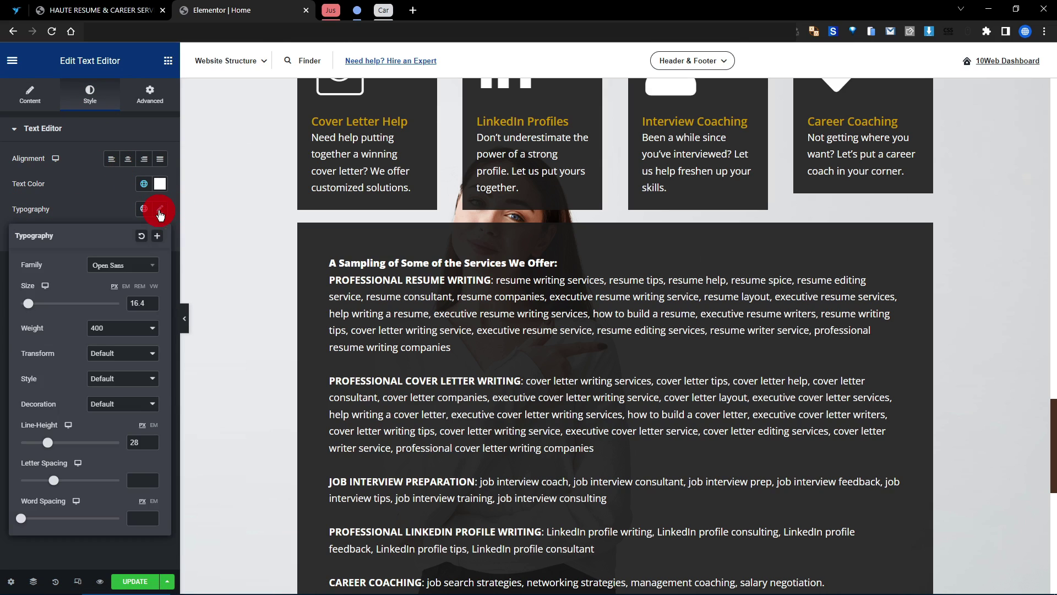
- Try a text size of 89 px and line height of 67 px on the services text and return it to the global Text font
drag(45, 307, 65, 304)
click(54, 478)
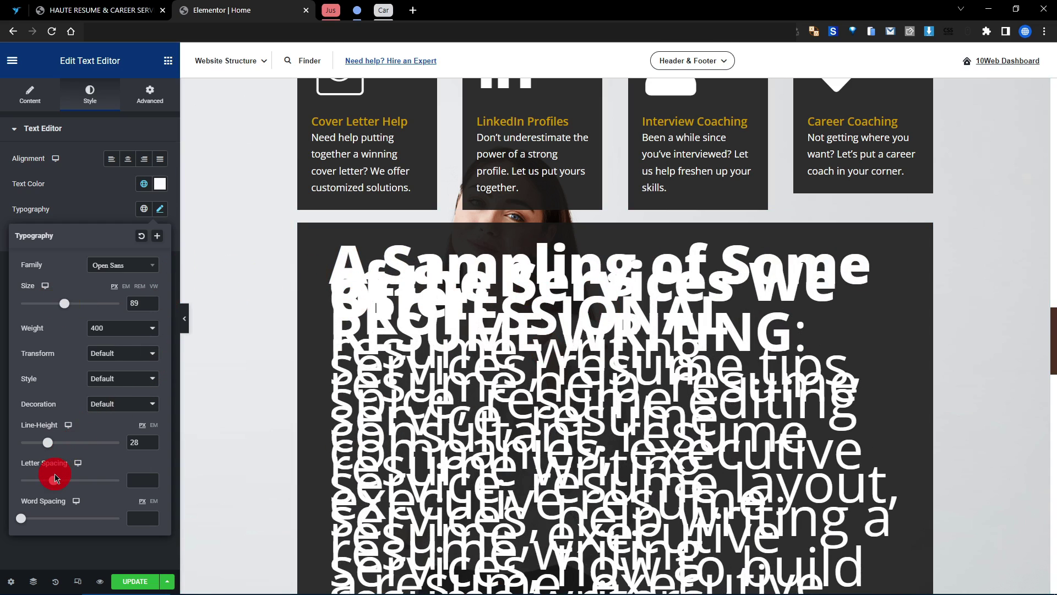
drag(49, 442, 88, 445)
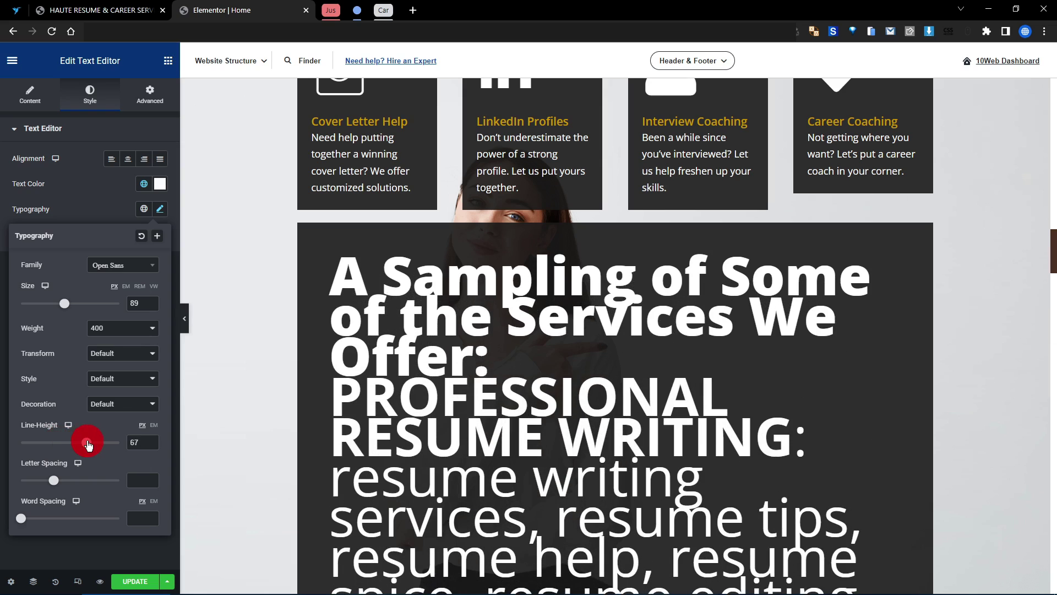
click(108, 199)
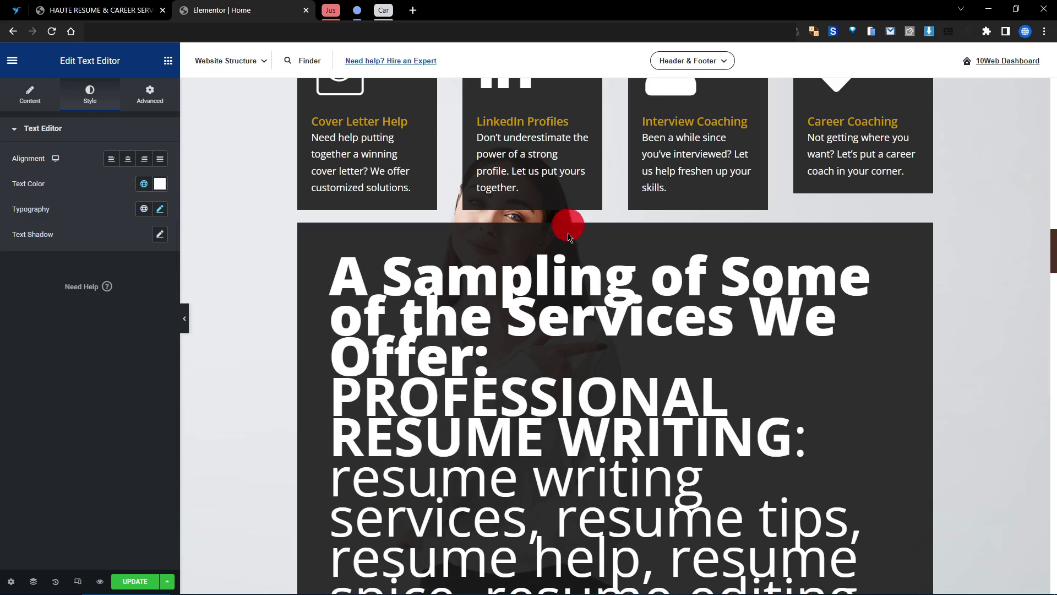
click(146, 212)
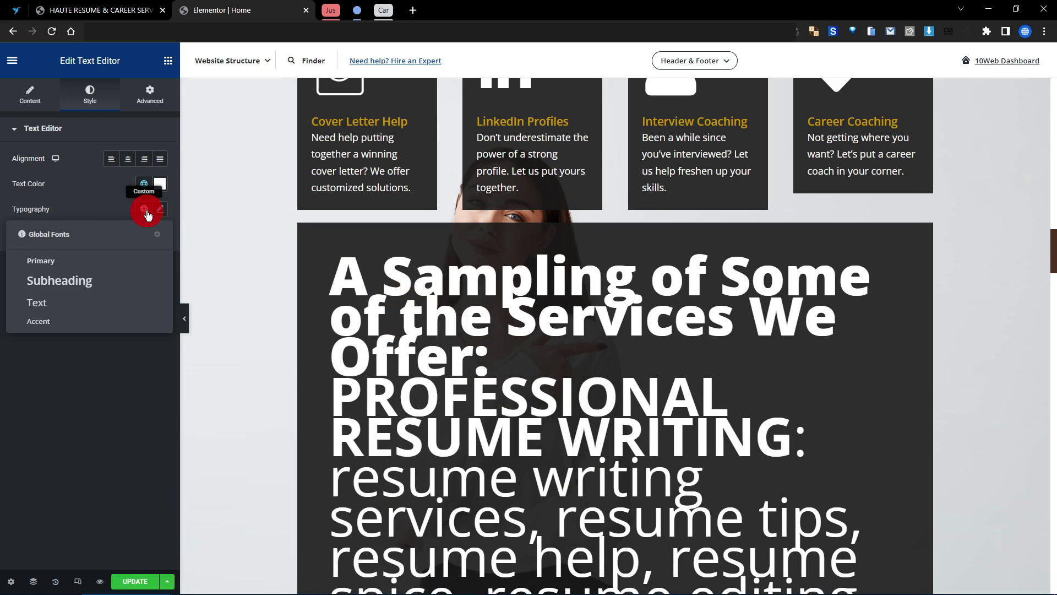
click(55, 307)
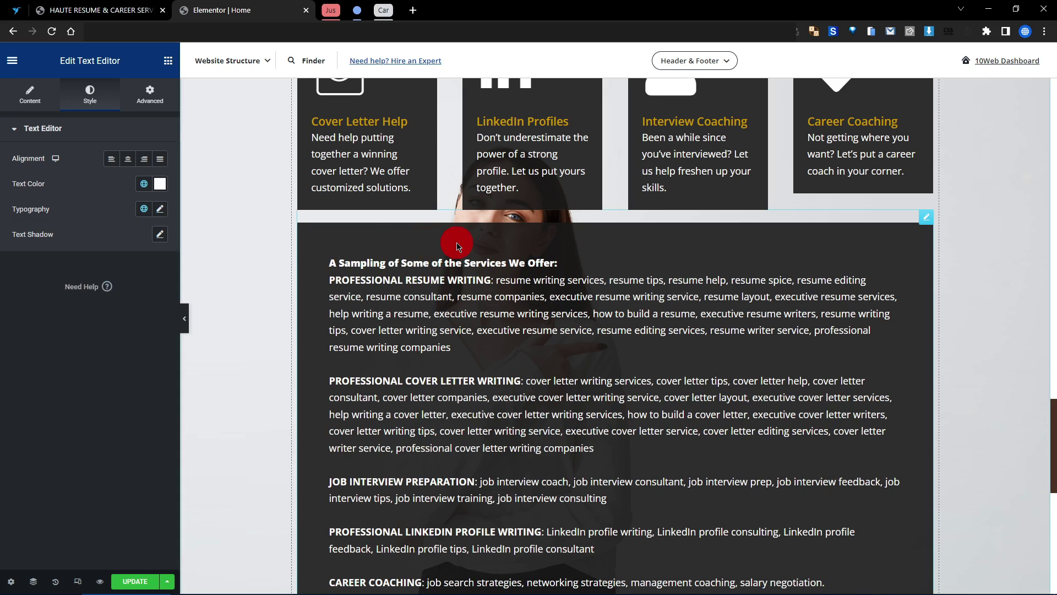
- Reopen the Mid-Level Mgmt Resume price table, apply the global Text font to its features and update the page
scroll(455, 243, down, 15)
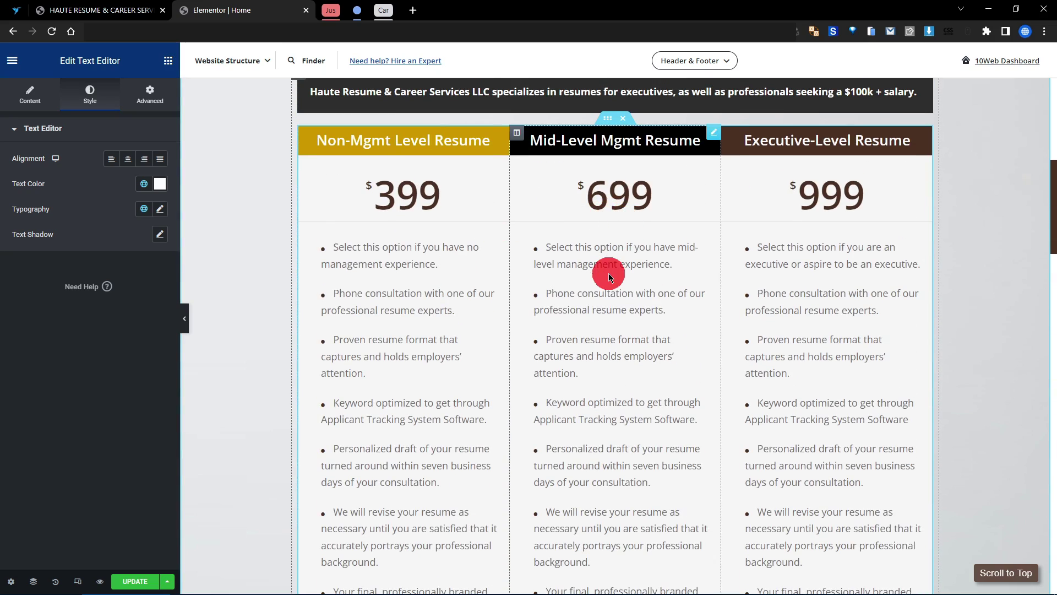
right_click(609, 274)
click(636, 285)
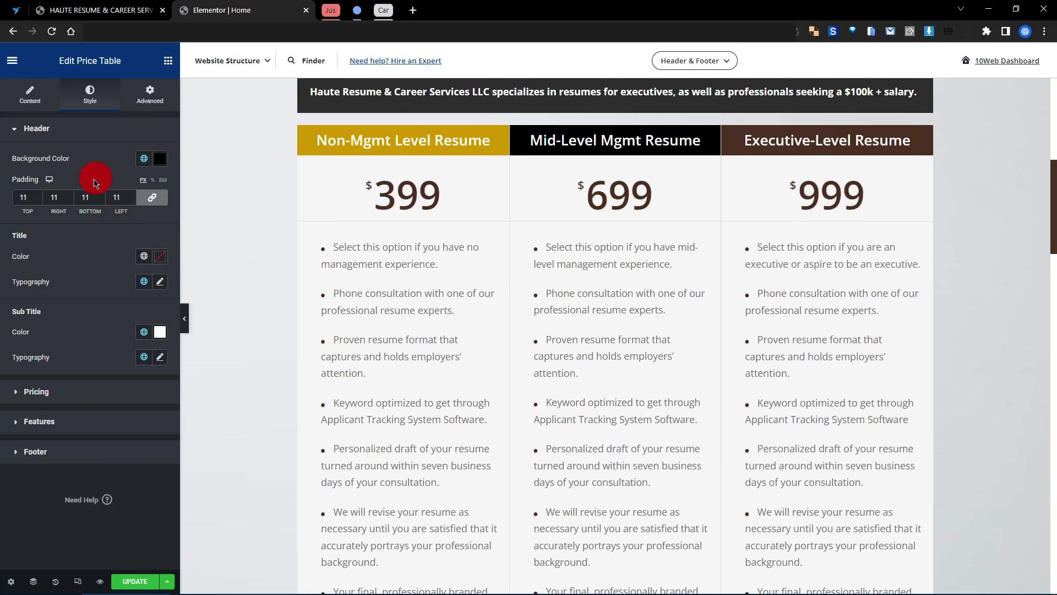
click(60, 425)
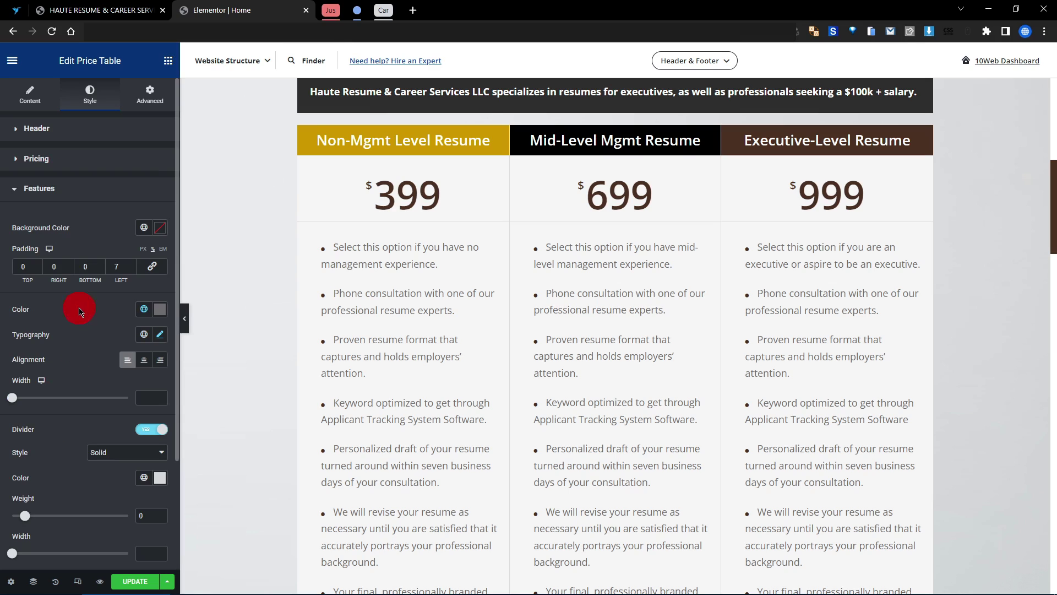
click(140, 334)
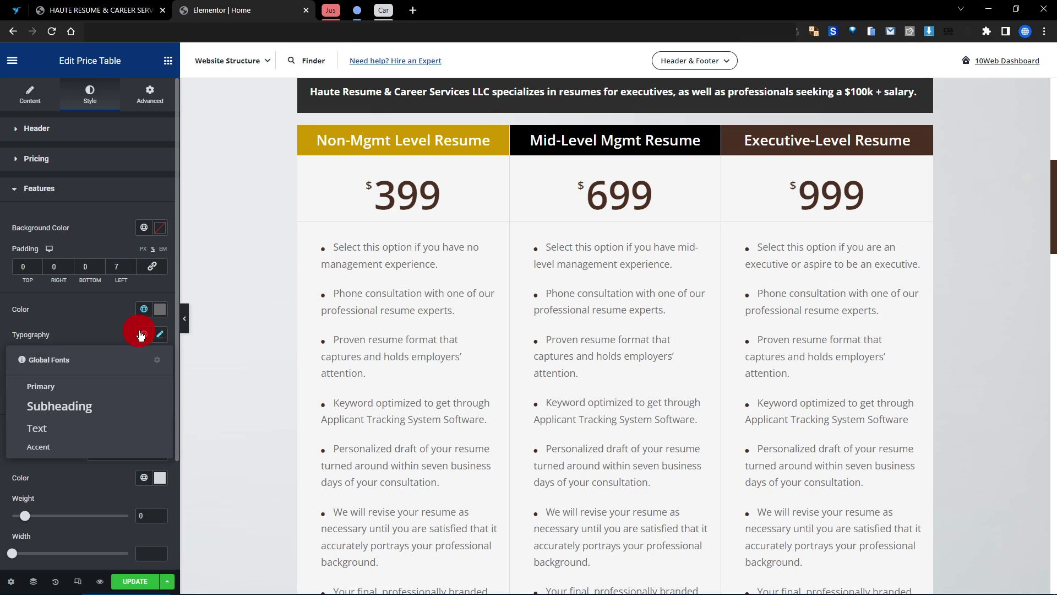
click(73, 431)
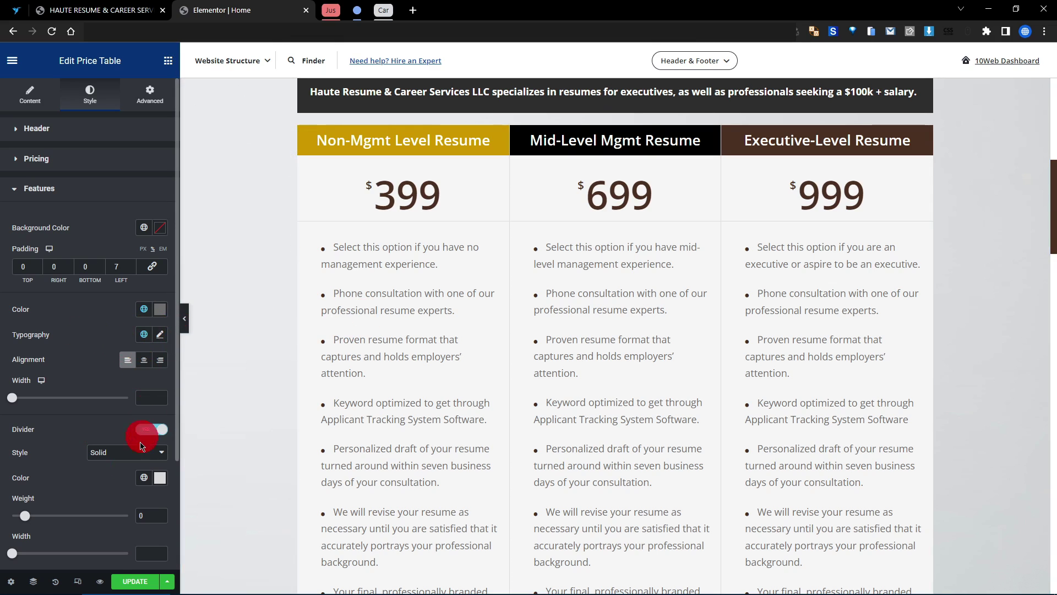
click(132, 580)
click(484, 256)
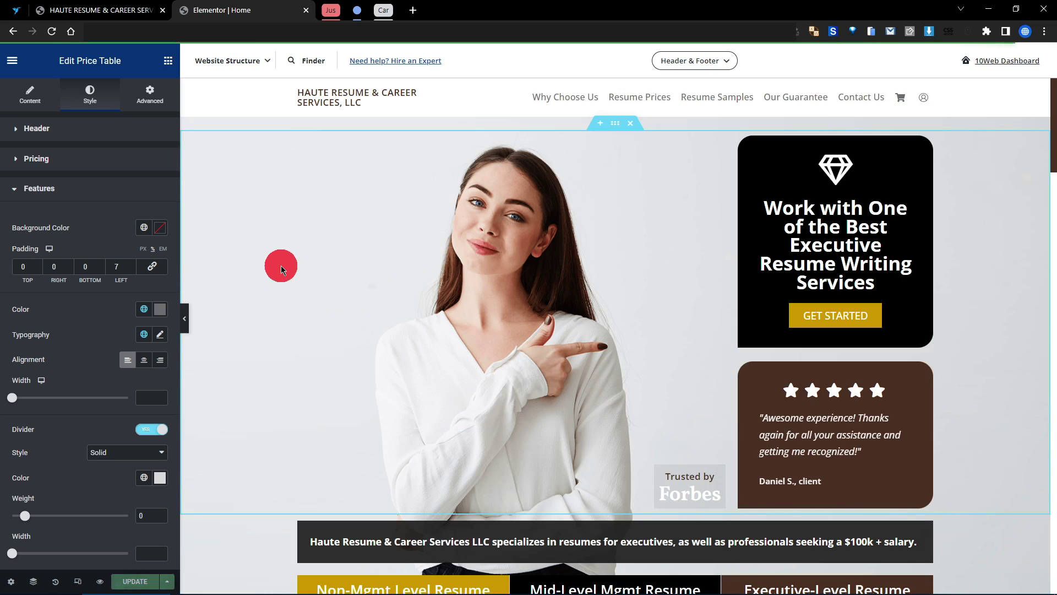
- Preview the pricing tables, guarantee banner and testimonials with the editing panel hidden, and bring the panel back
click(188, 316)
scroll(532, 273, down, 10)
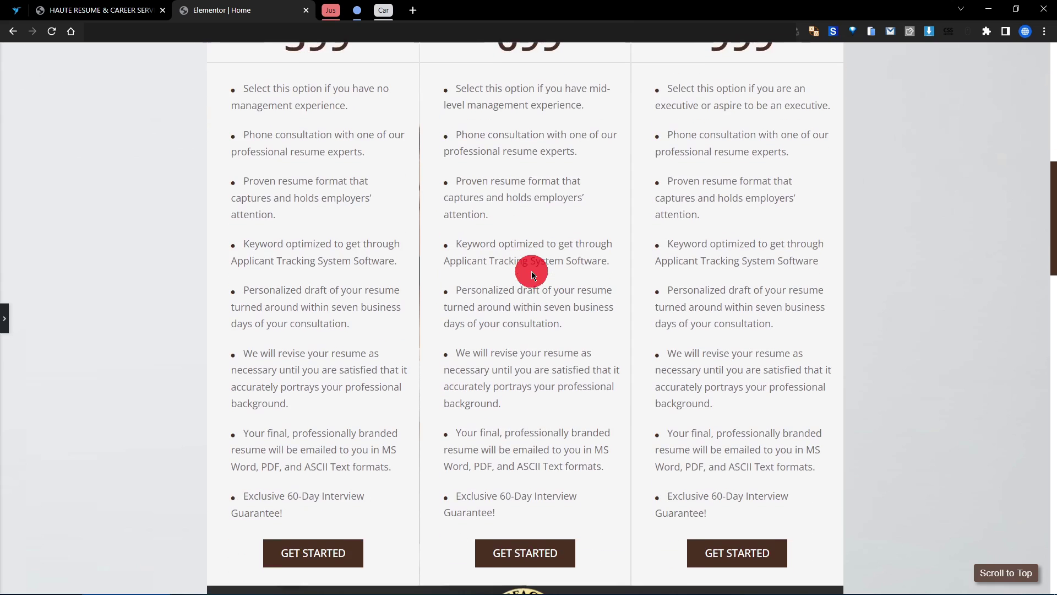
scroll(531, 271, down, 3)
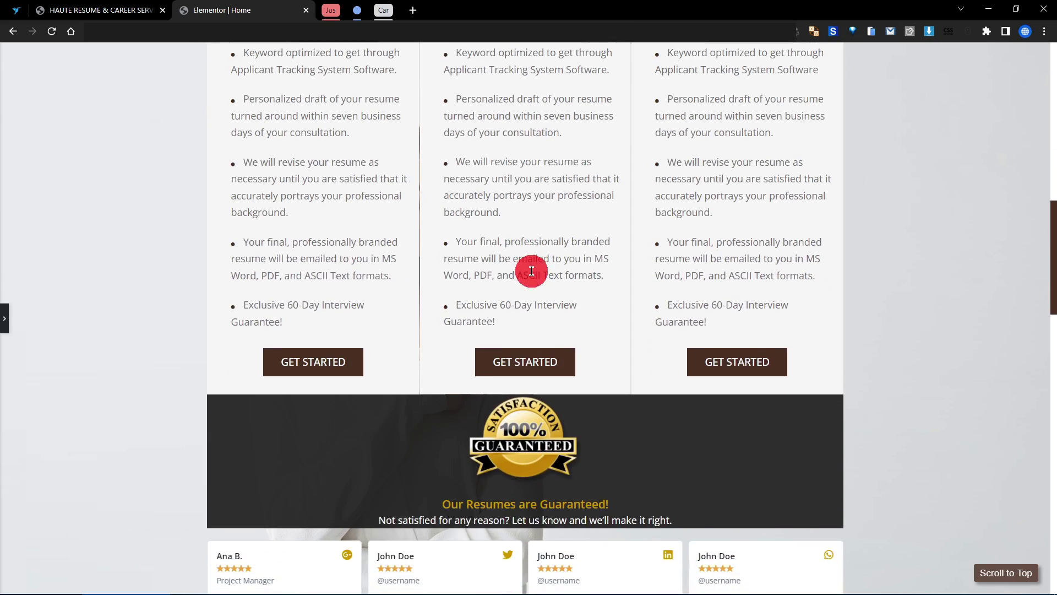
scroll(308, 265, down, 1)
scroll(308, 265, down, 2)
click(4, 318)
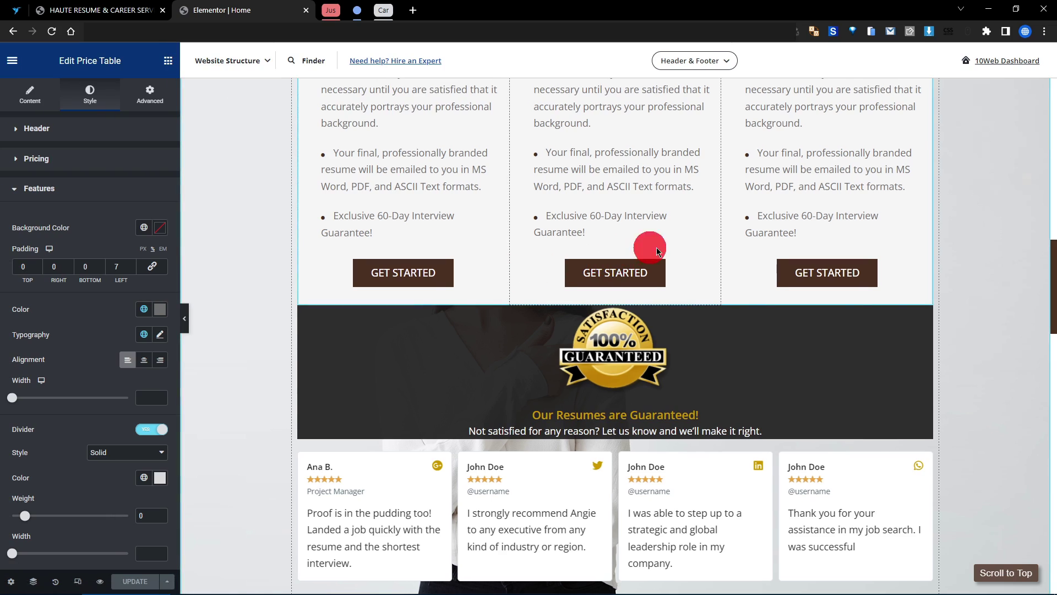